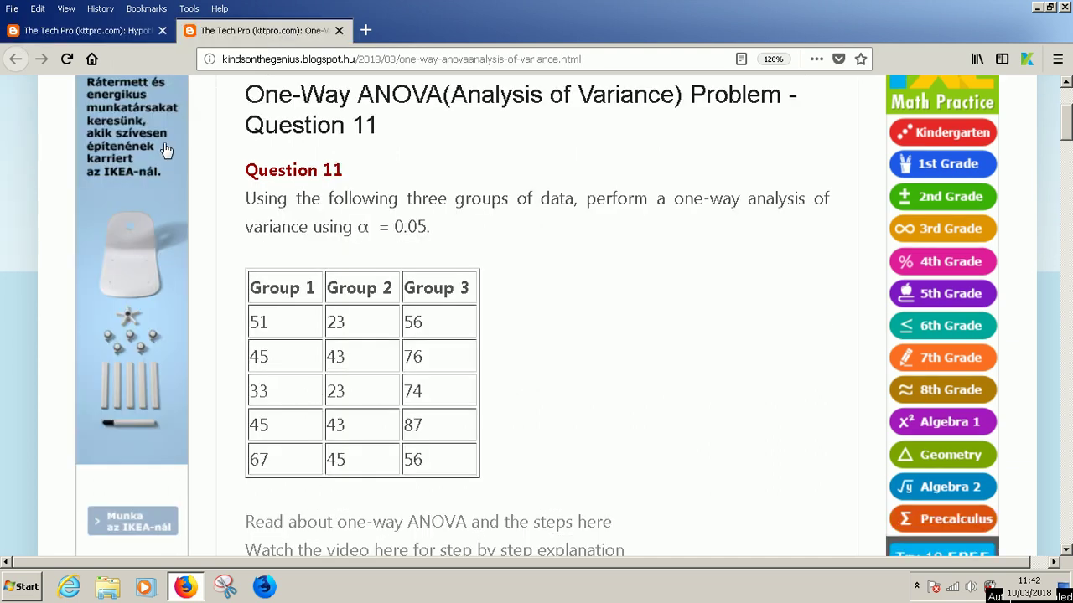
Compare how the data is laid out on the Question 7 and Question 11 pages
click(101, 31)
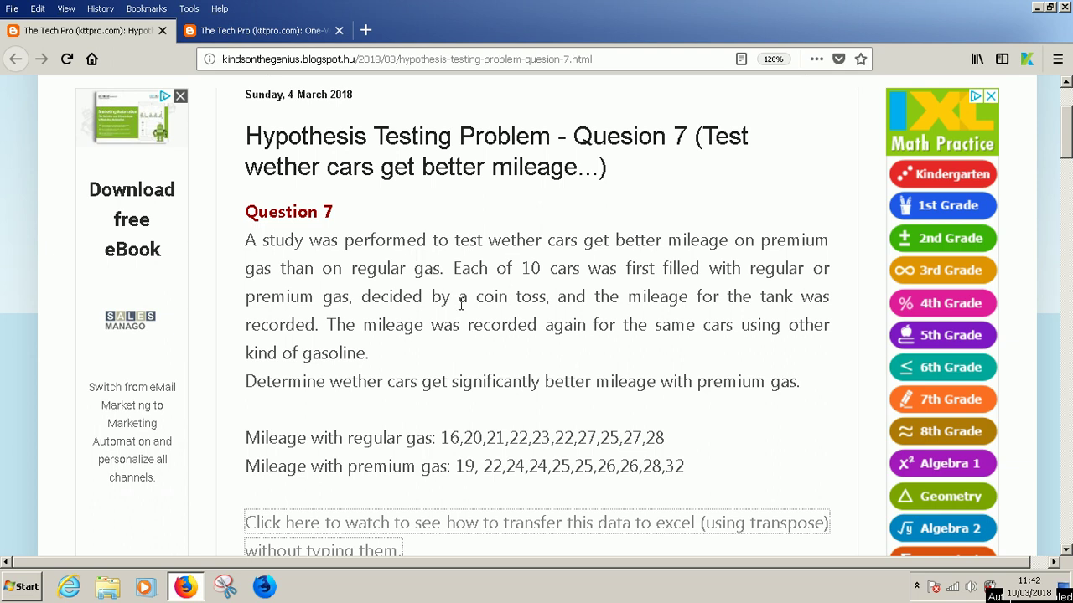
click(266, 35)
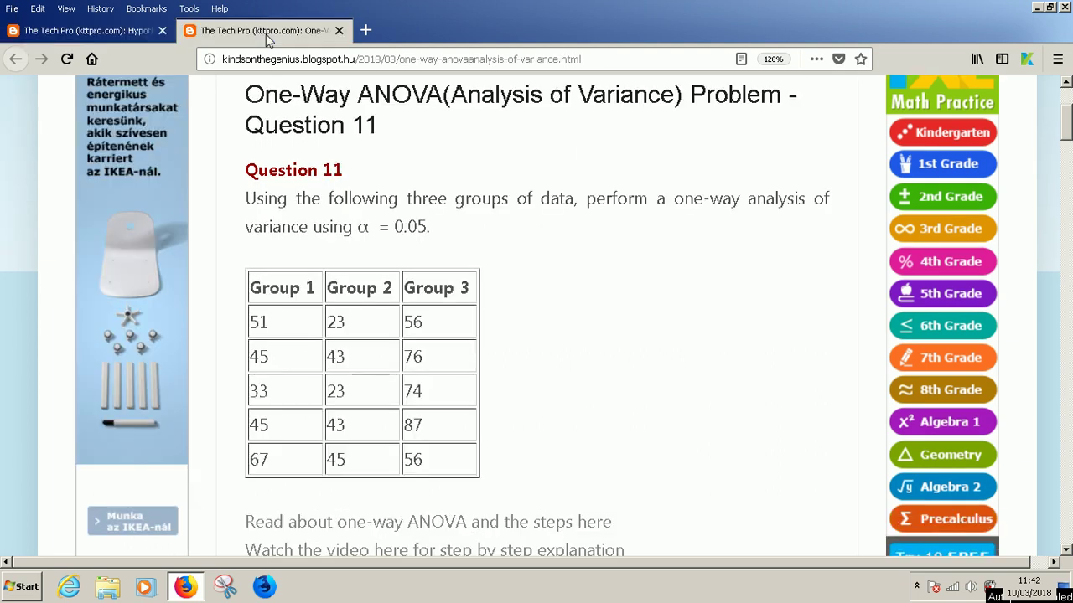
click(117, 31)
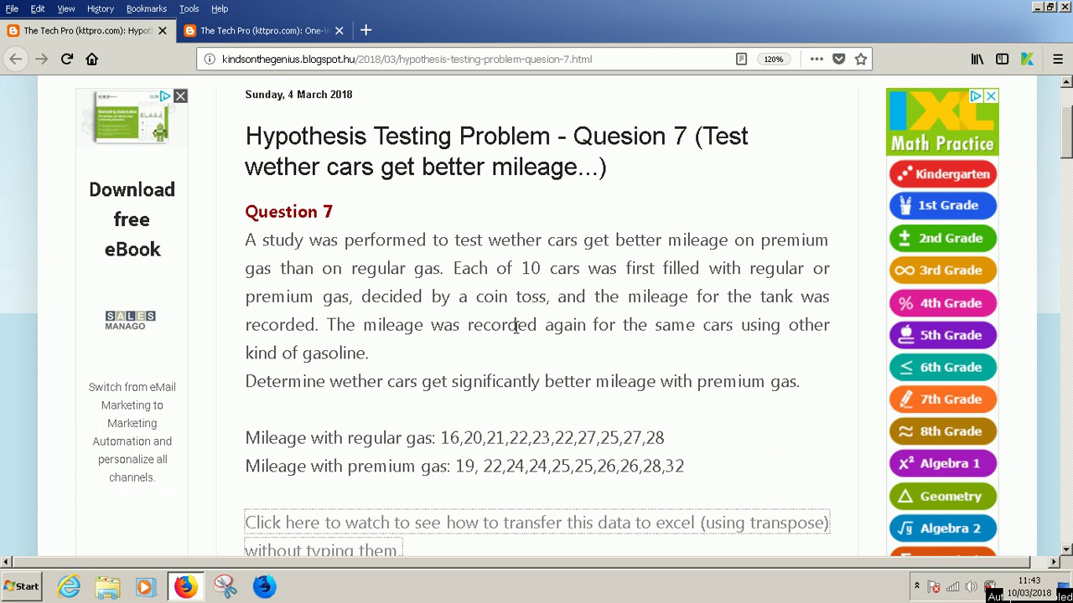
click(247, 34)
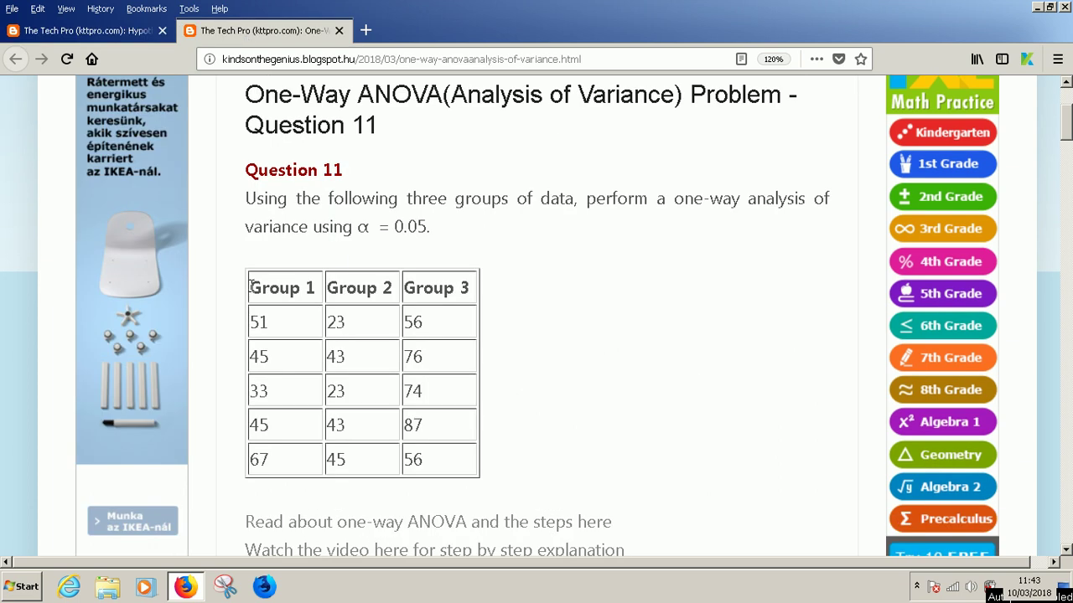
Copy the whole Group 1, Group 2 and Group 3 data table from the Question 11 page, including its headers
drag(250, 285, 434, 462)
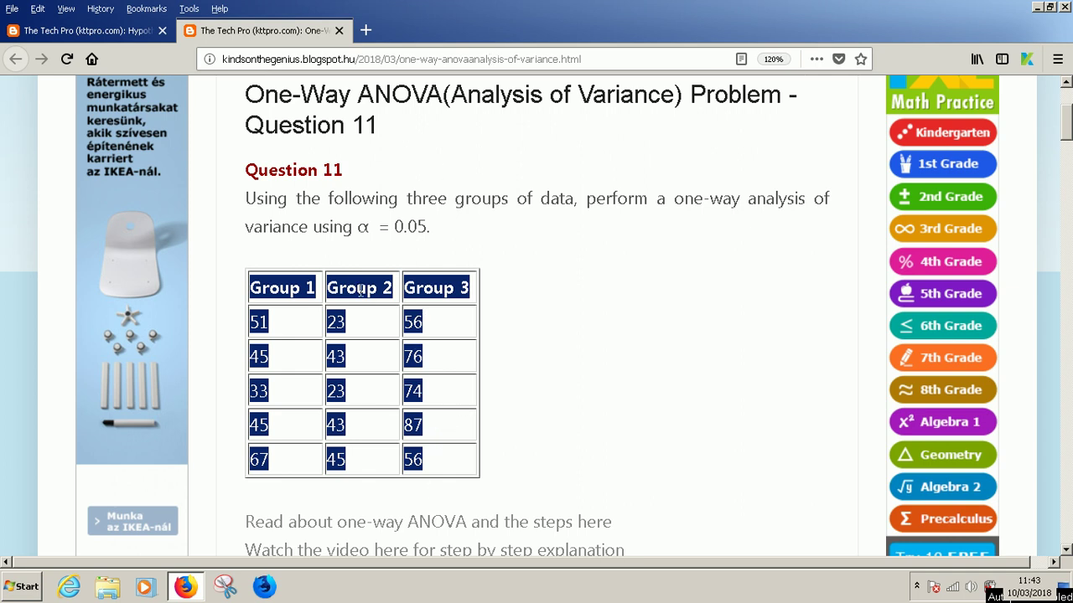
right_click(339, 322)
click(368, 333)
click(281, 291)
drag(254, 289, 435, 465)
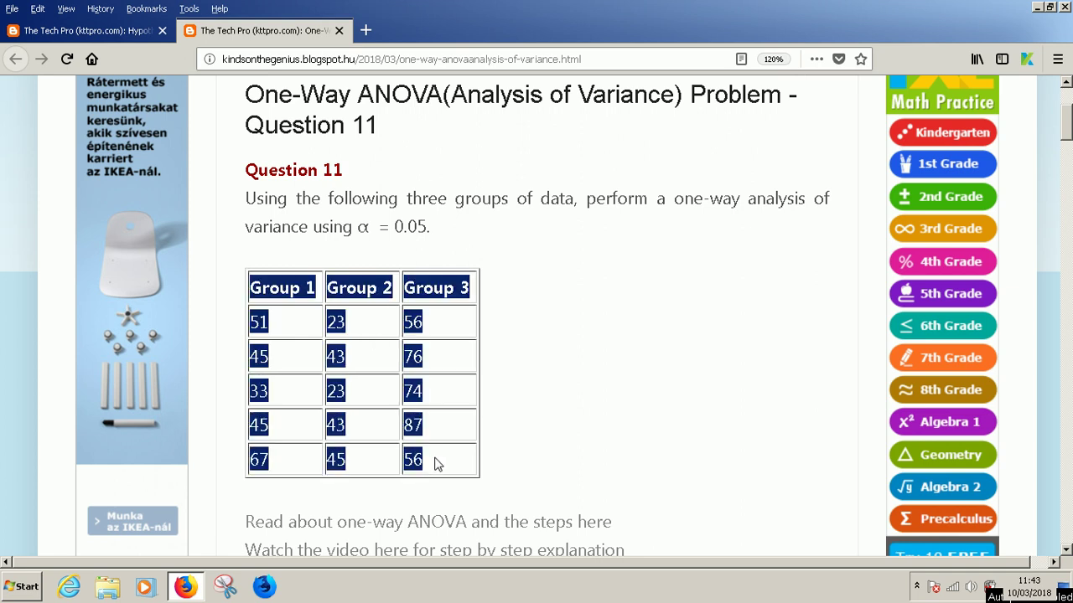
right_click(342, 293)
click(372, 308)
Open Microsoft Excel 2010 and paste the copied three-group table into Sheet1 starting at cell B2
click(13, 587)
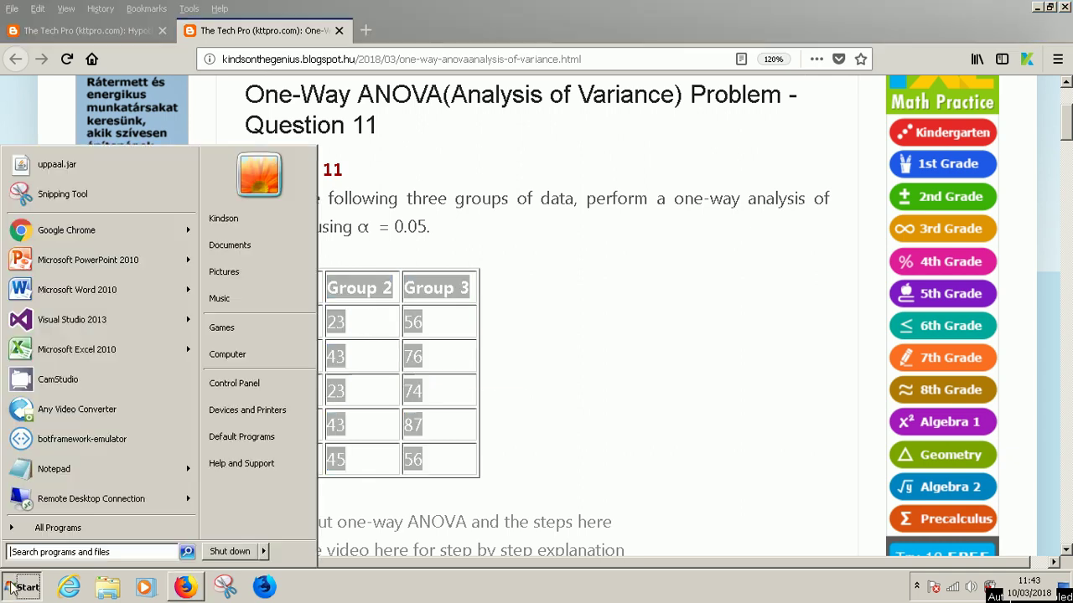
click(92, 367)
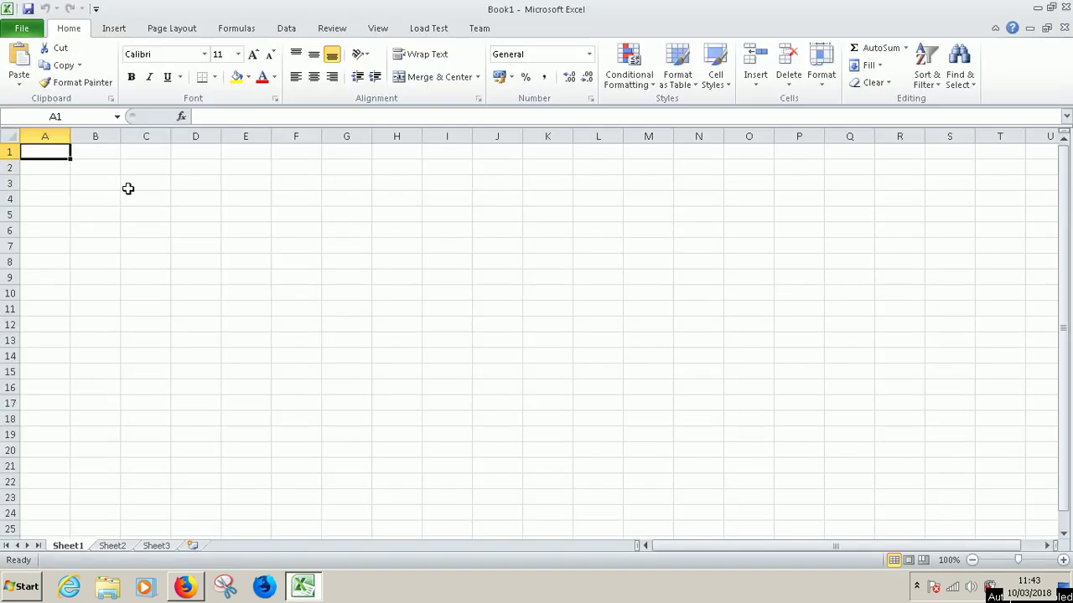
click(101, 173)
click(17, 74)
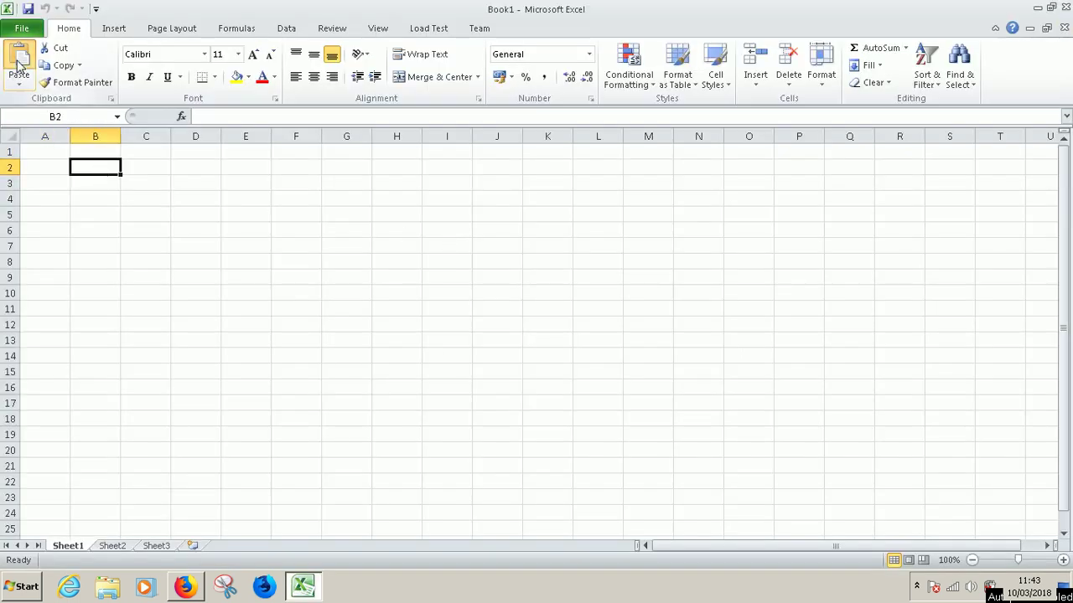
click(212, 290)
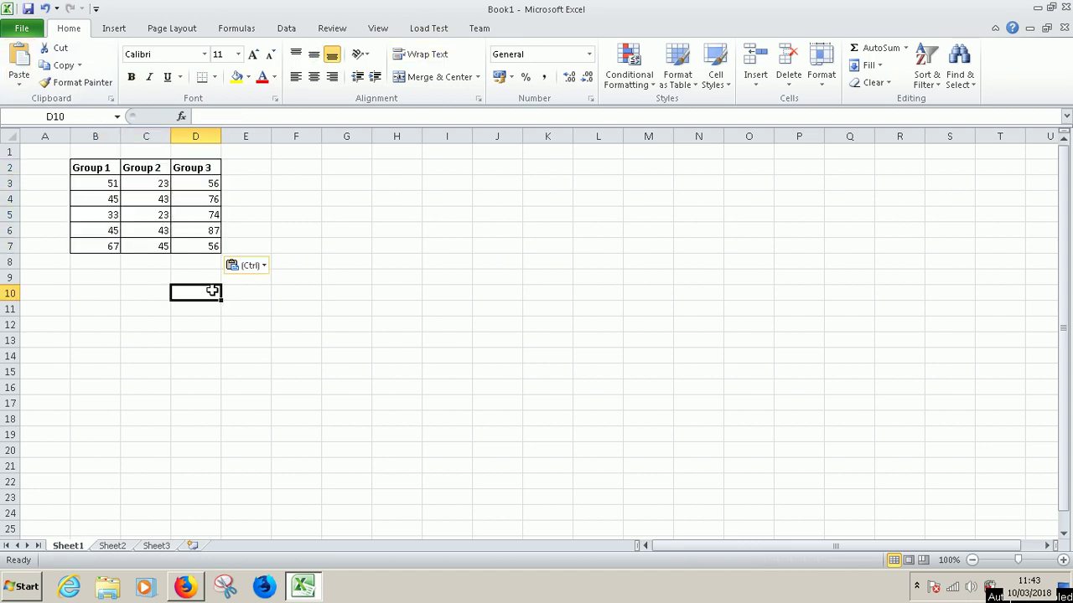
Switch back to Firefox and copy the regular gas and premium gas mileage lines from the Question 7 page
click(195, 591)
click(473, 247)
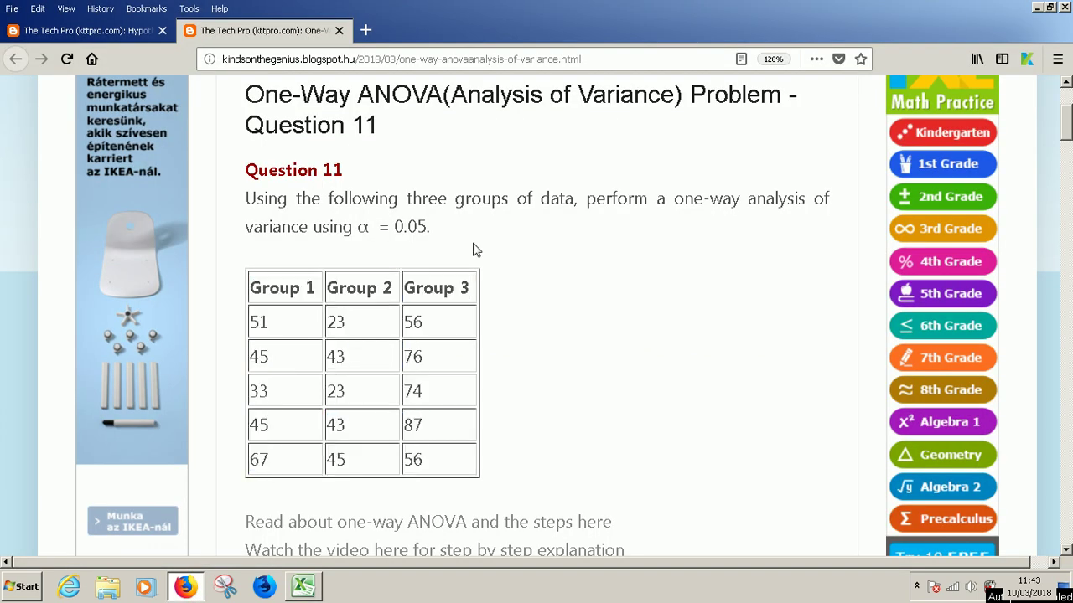
click(118, 31)
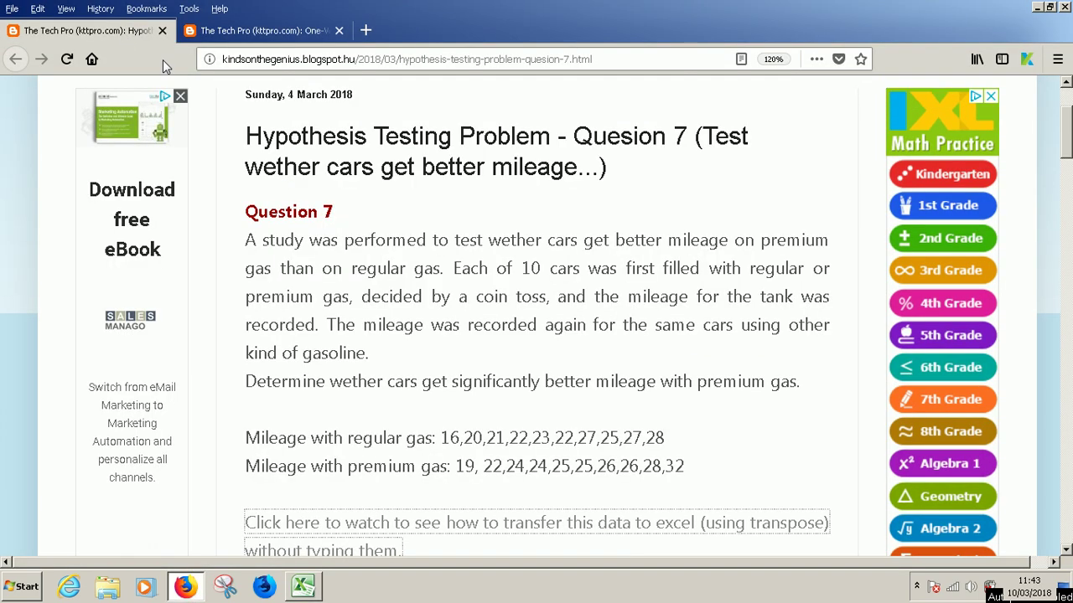
scroll(587, 260, down, 3)
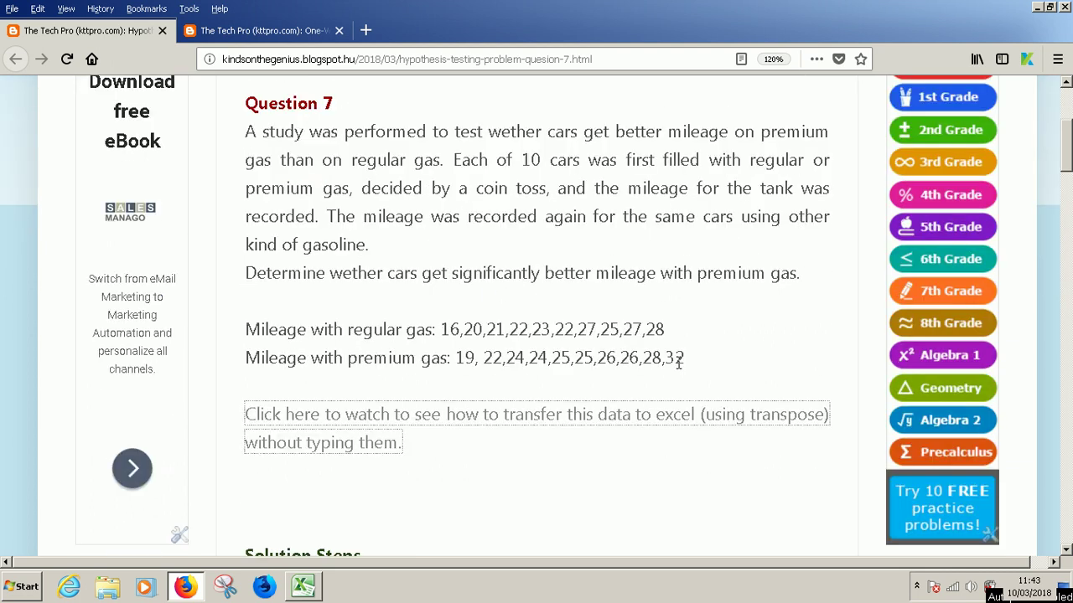
drag(686, 363, 223, 335)
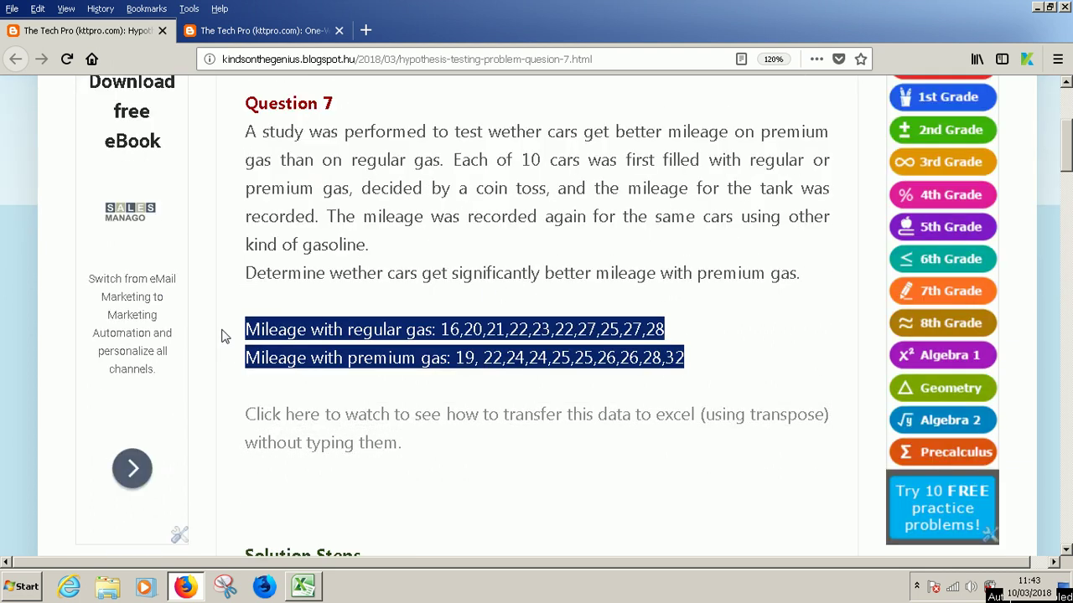
right_click(325, 329)
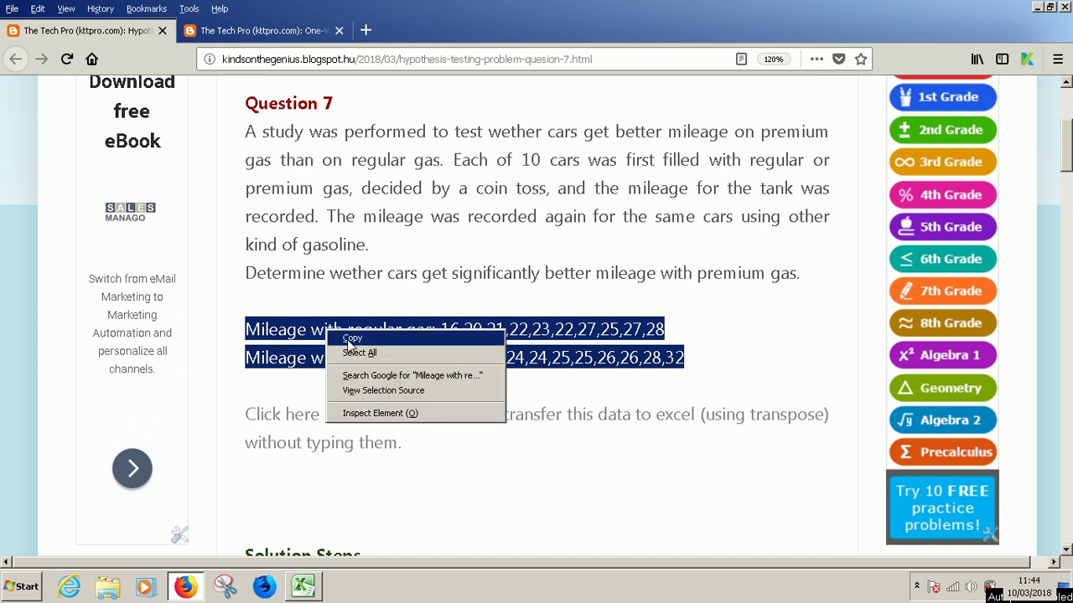
click(353, 346)
Switch to Excel and paste the copied mileage lines into Sheet2 starting at cell B2
click(303, 589)
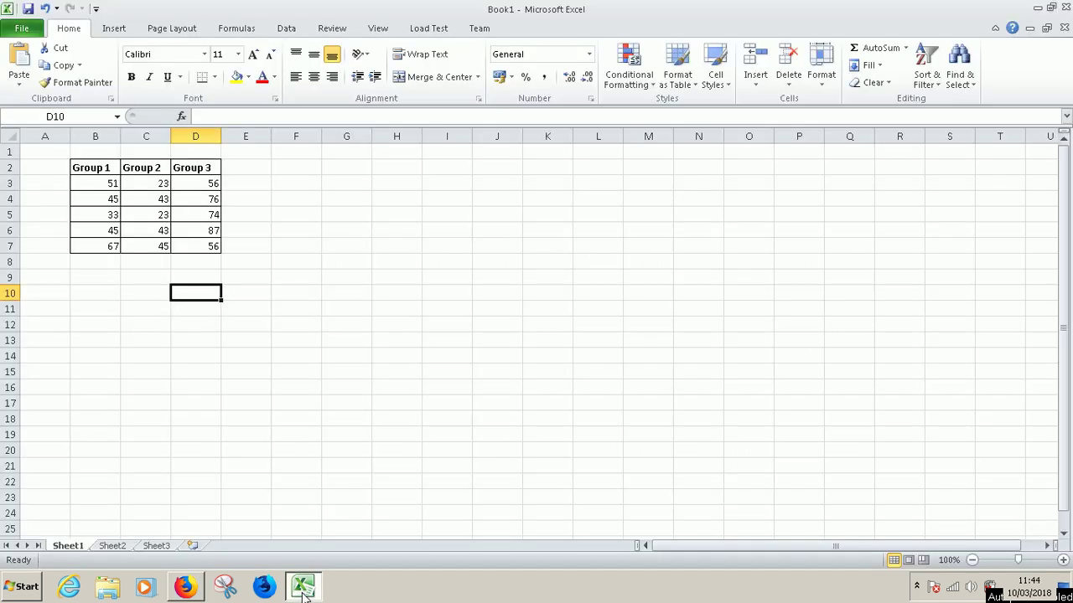
click(104, 295)
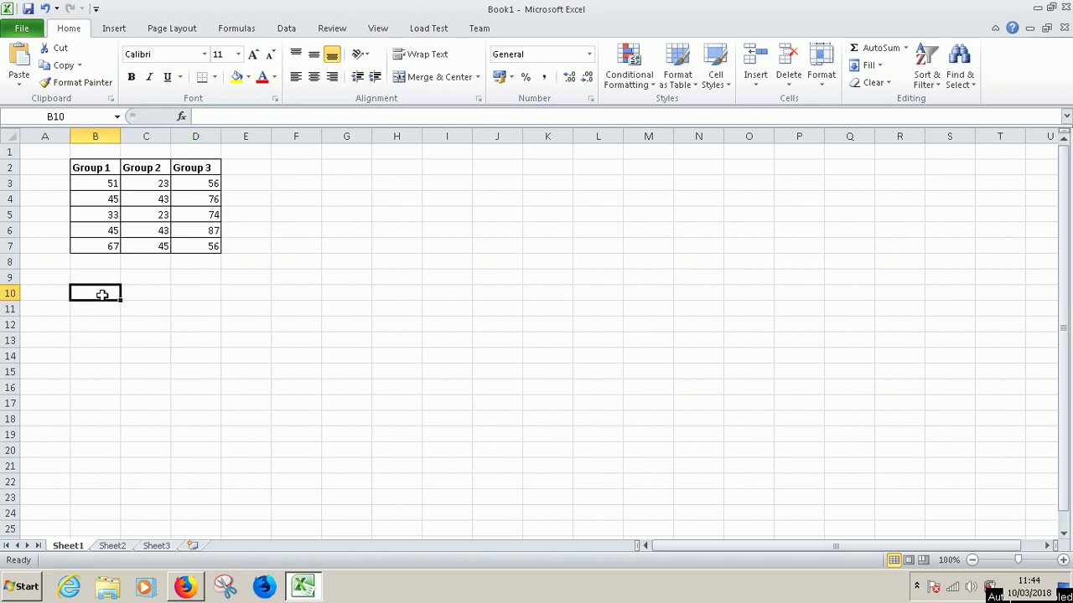
click(114, 547)
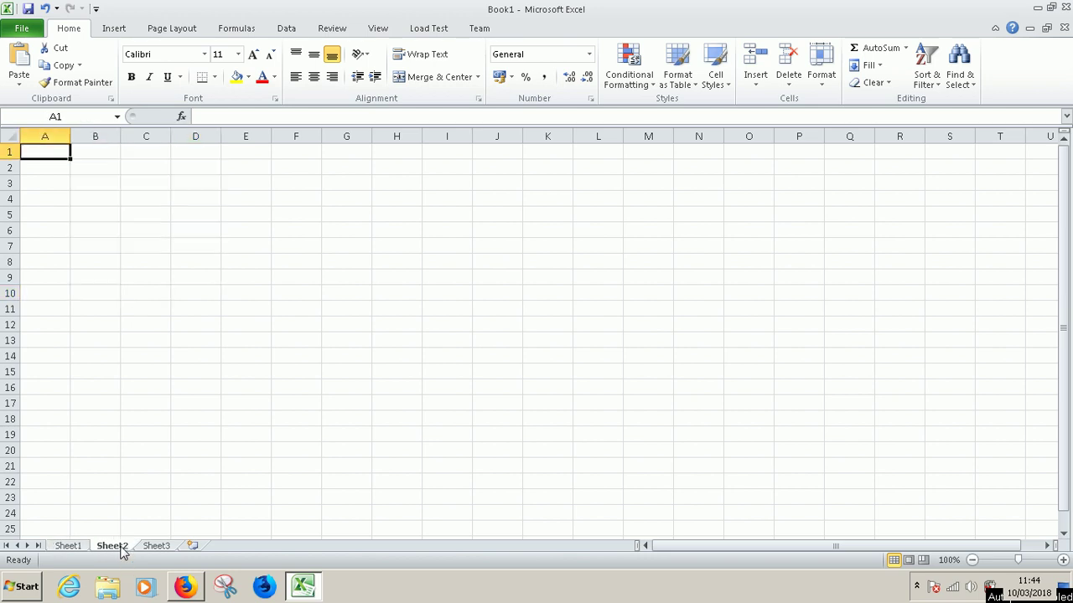
click(82, 165)
click(19, 76)
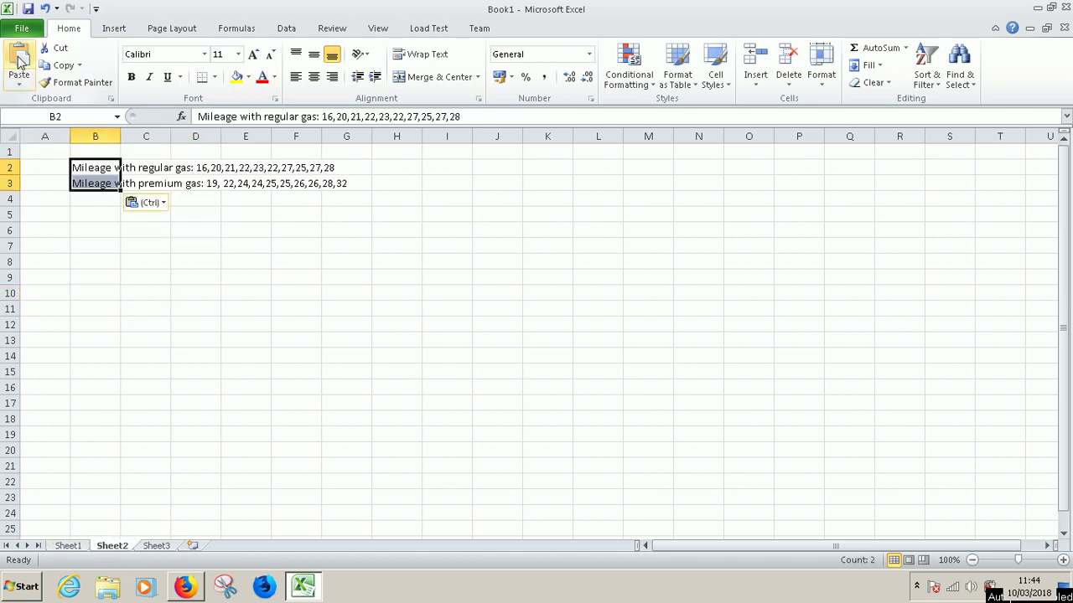
click(208, 252)
Widen column B on Sheet2 so it holds the full text of both mileage lines
click(110, 171)
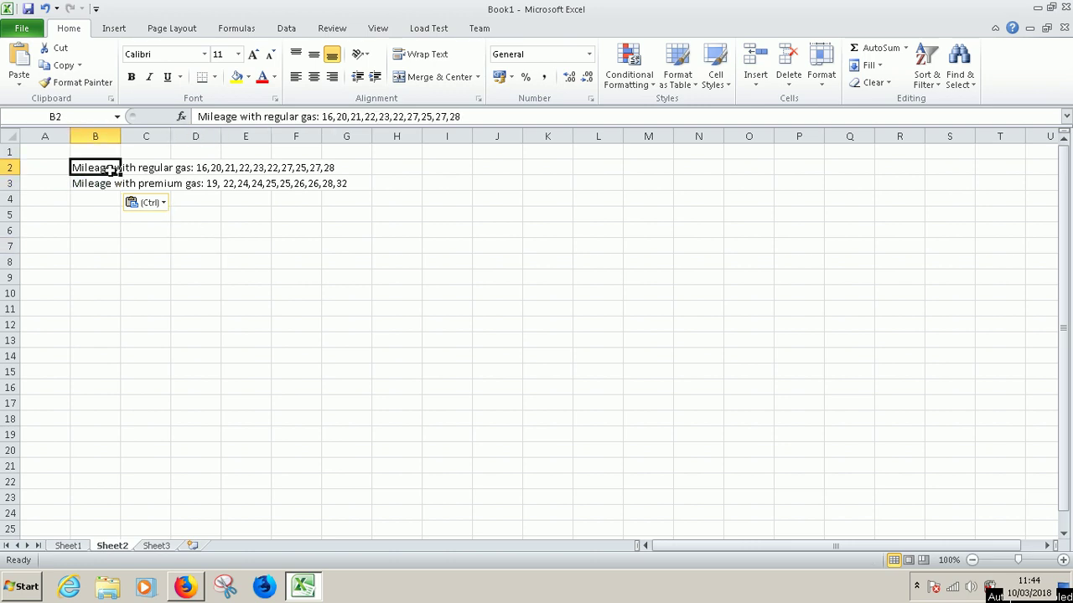
click(134, 171)
drag(121, 136, 423, 136)
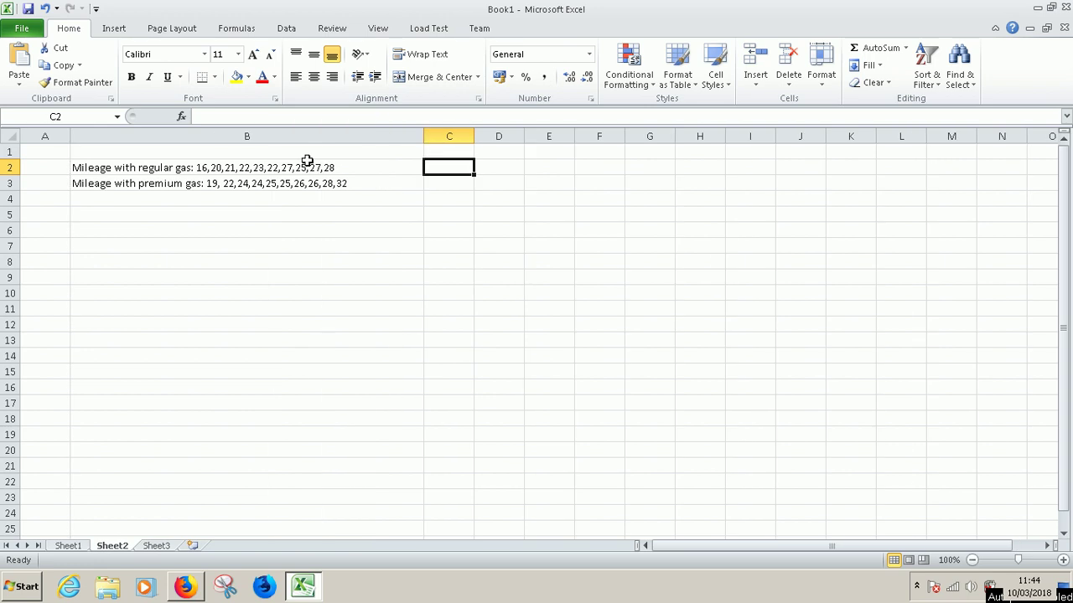
click(308, 167)
click(308, 188)
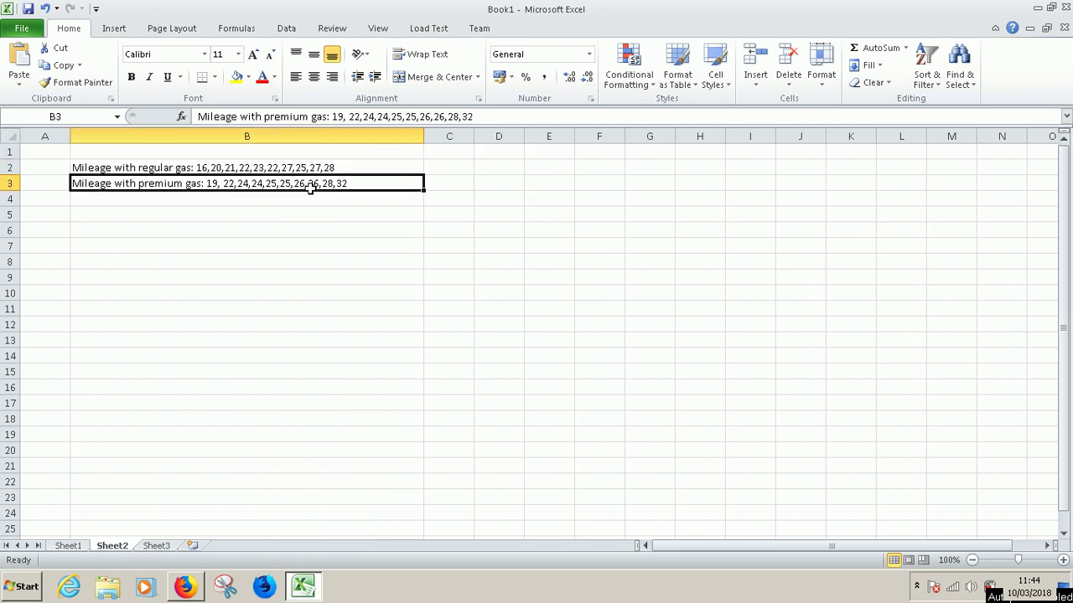
click(155, 290)
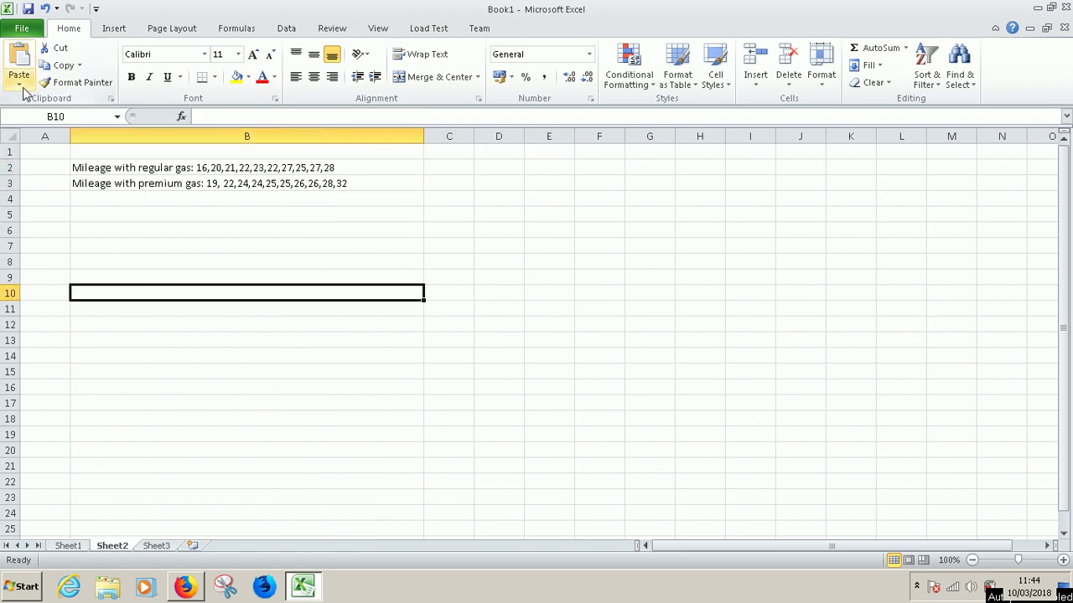
click(19, 84)
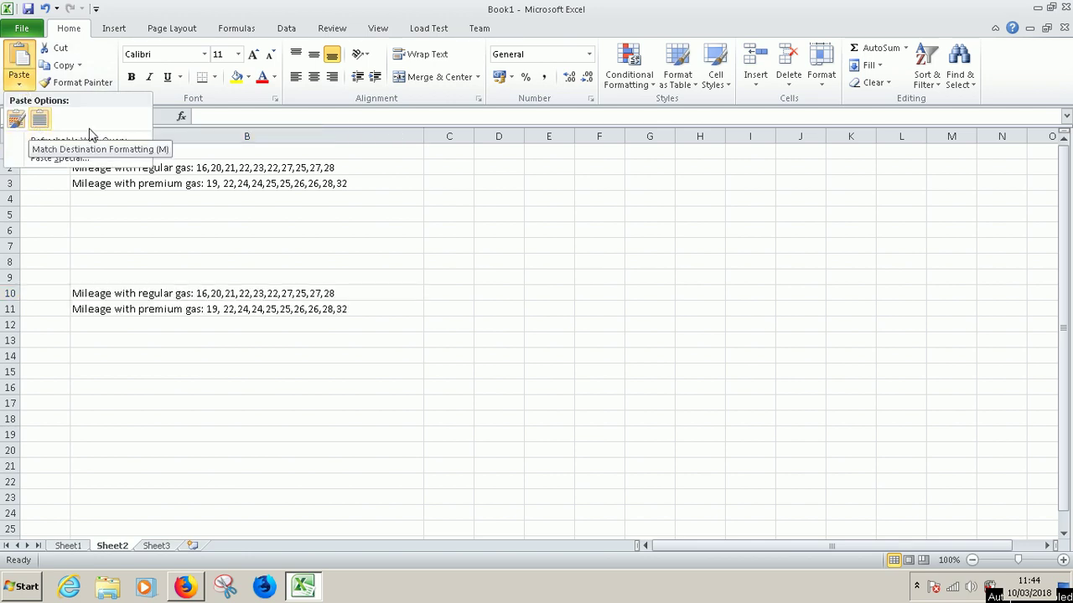
key(Escape)
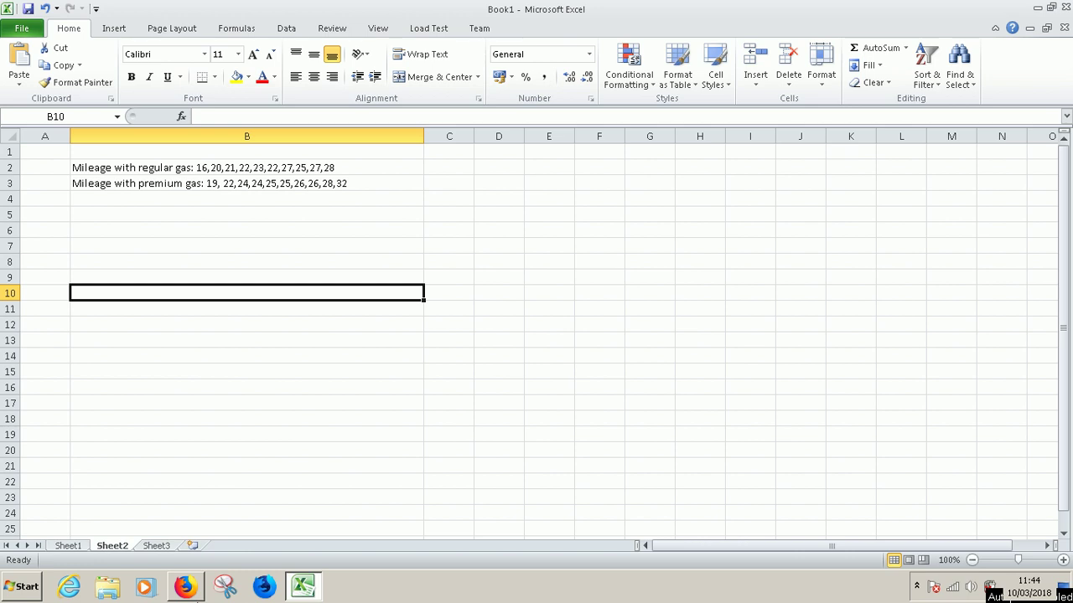
Open a blank Notepad document and copy both mileage lines again from the Question 7 page in Firefox
click(186, 592)
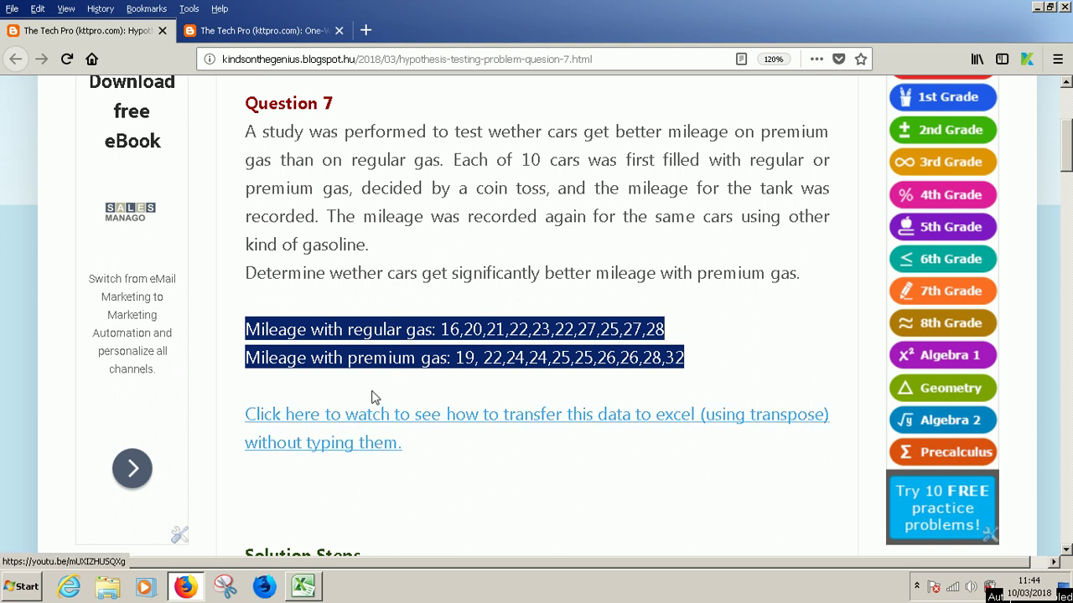
click(26, 592)
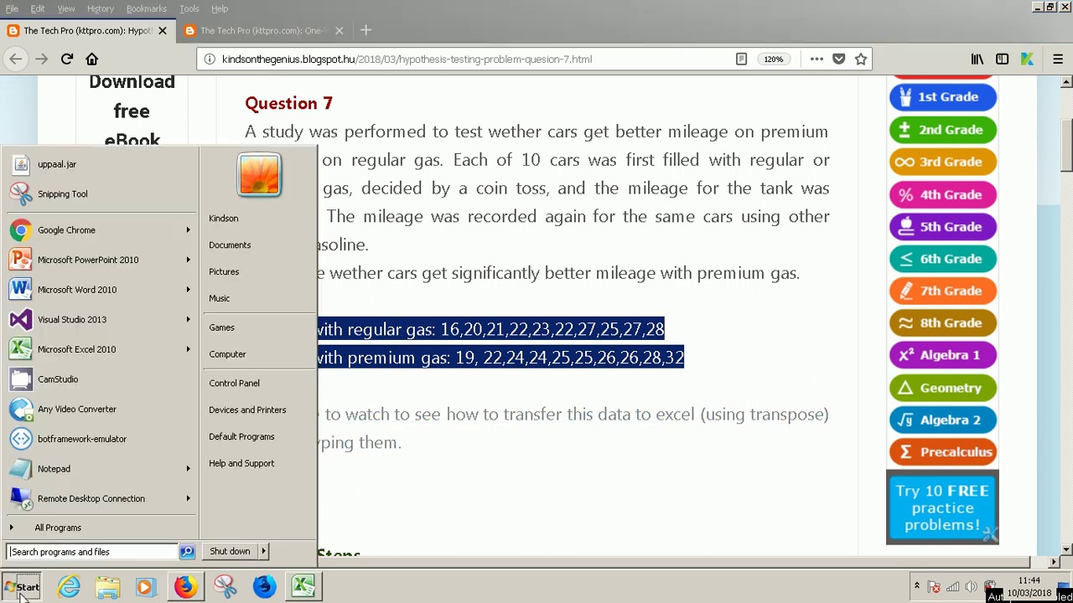
click(104, 478)
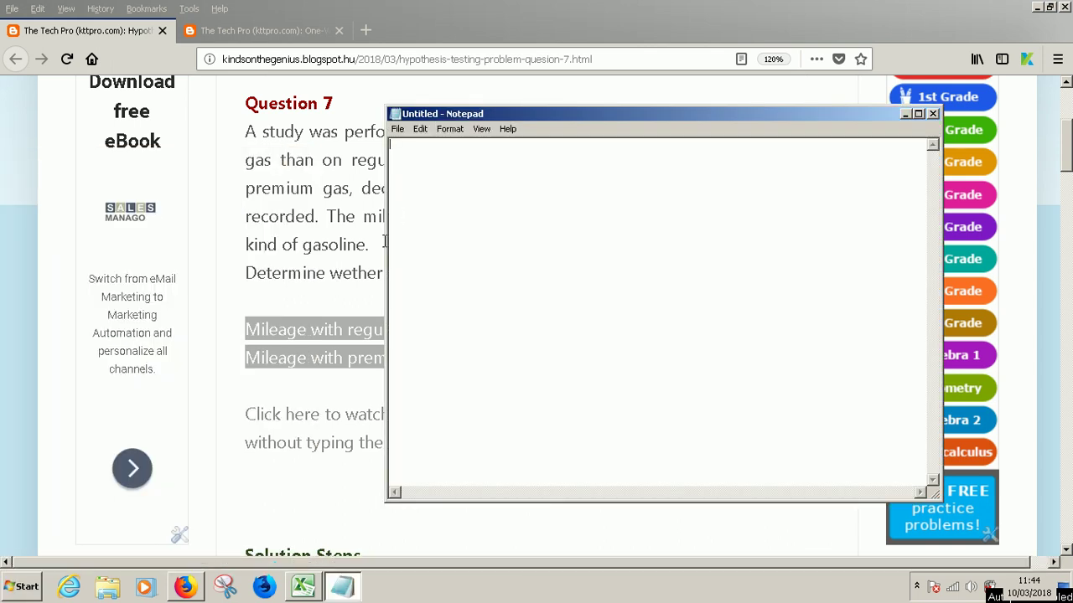
click(332, 330)
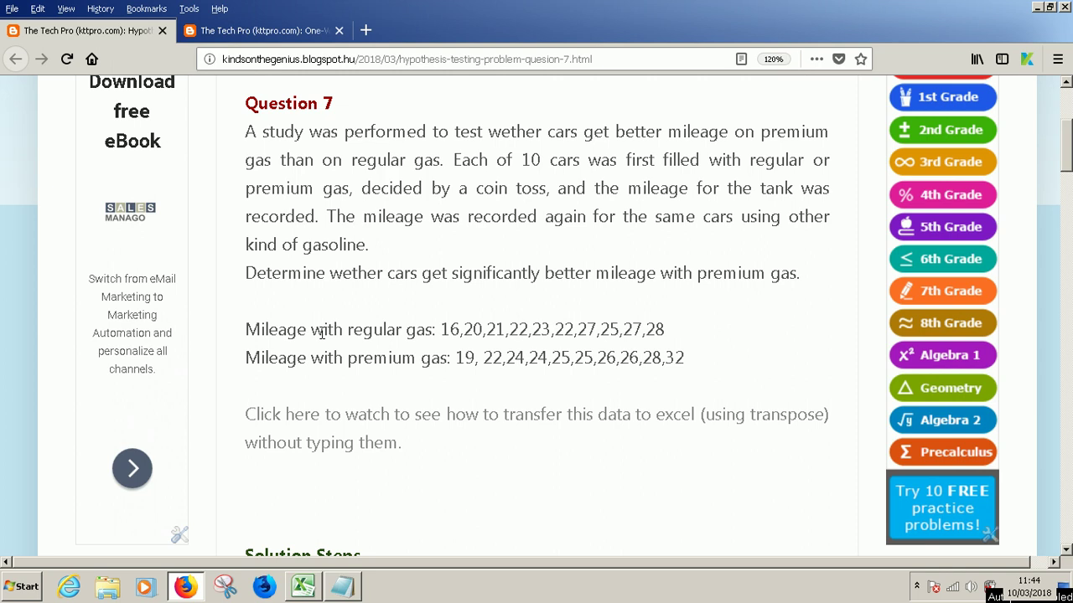
drag(693, 360, 248, 329)
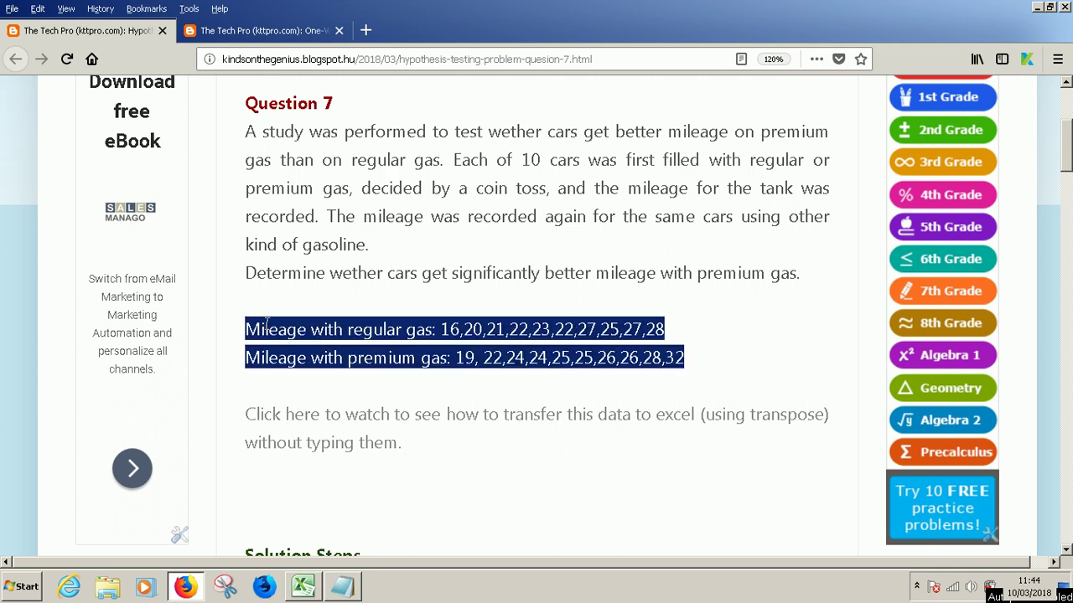
right_click(268, 325)
click(295, 334)
Paste the mileage lines into Notepad and remove the space after "19," in the premium gas line
click(343, 587)
right_click(445, 160)
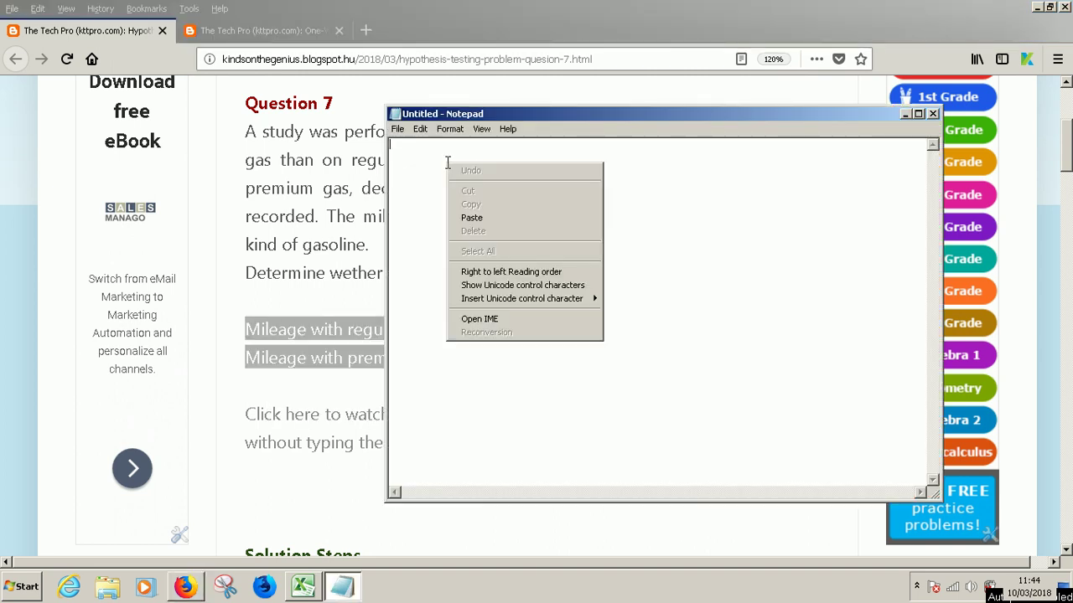
click(472, 218)
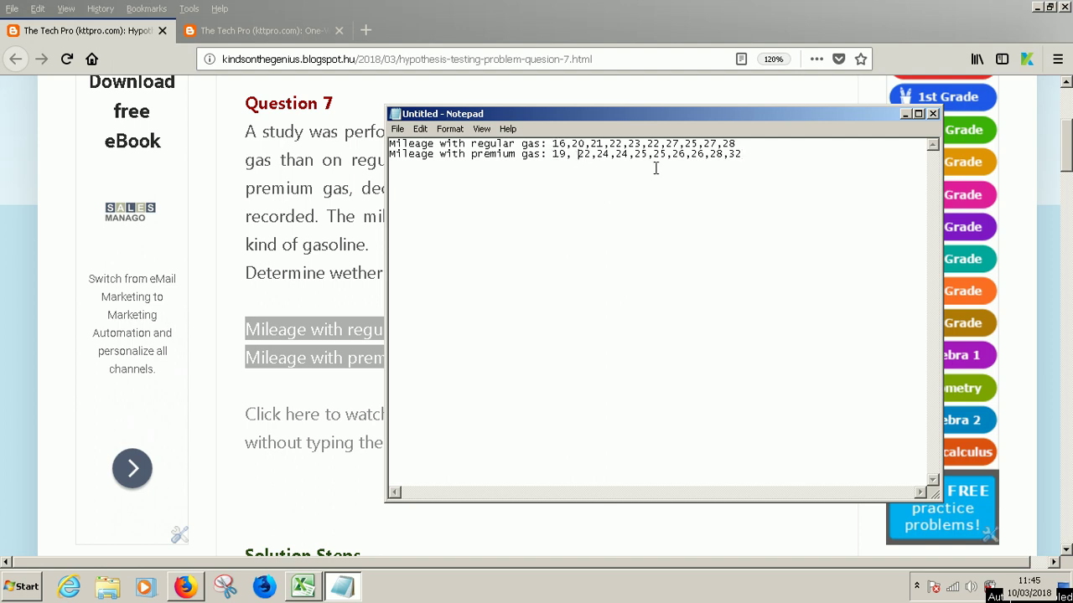
key(BackSpace)
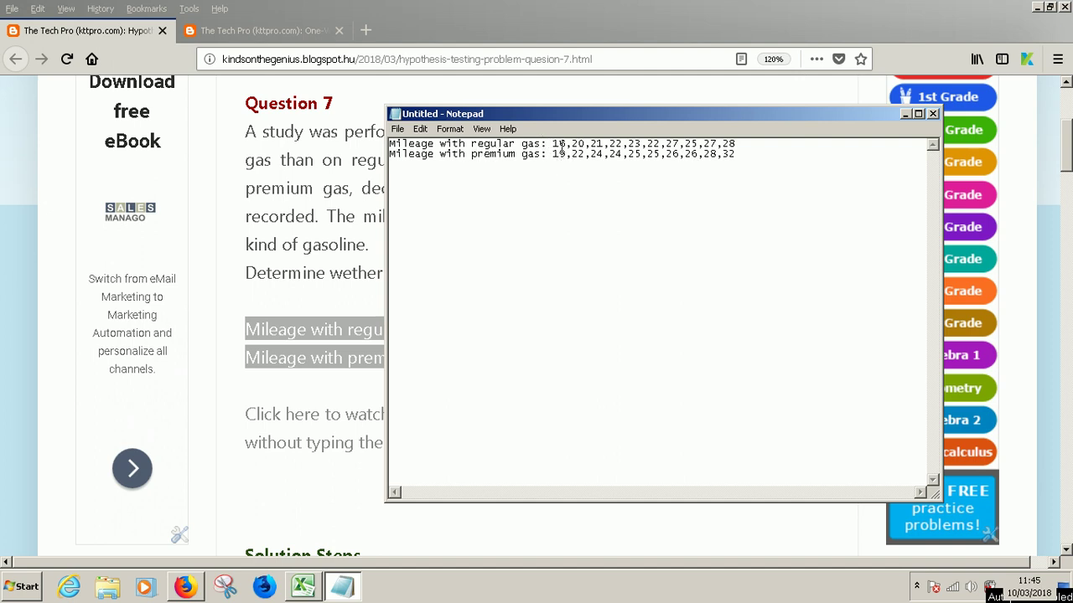
Replace the colon and space after "gas" with a comma in both mileage lines
drag(511, 116, 437, 124)
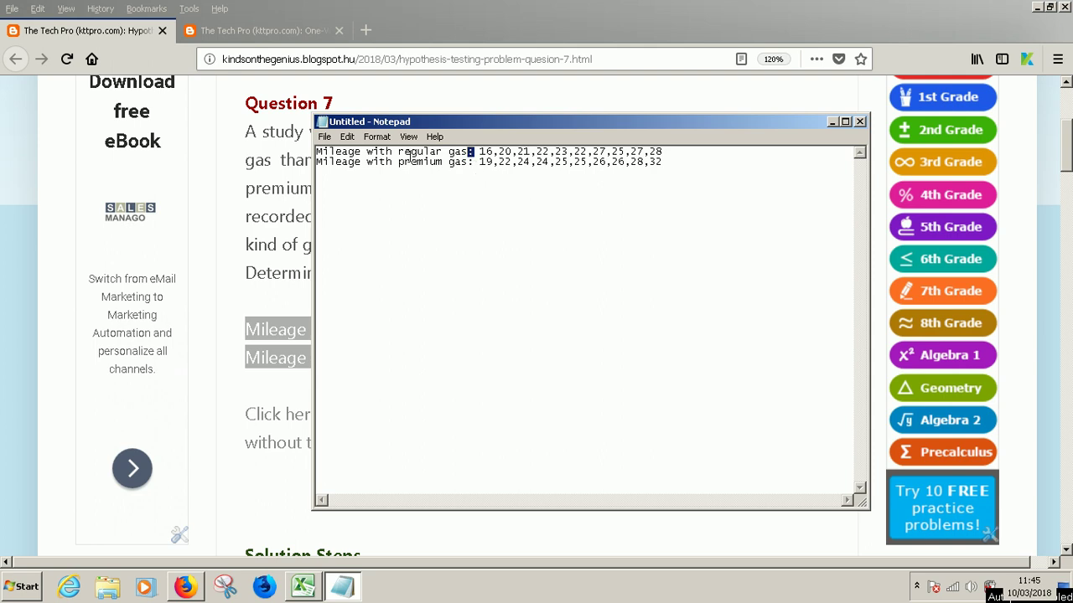
drag(475, 152, 312, 148)
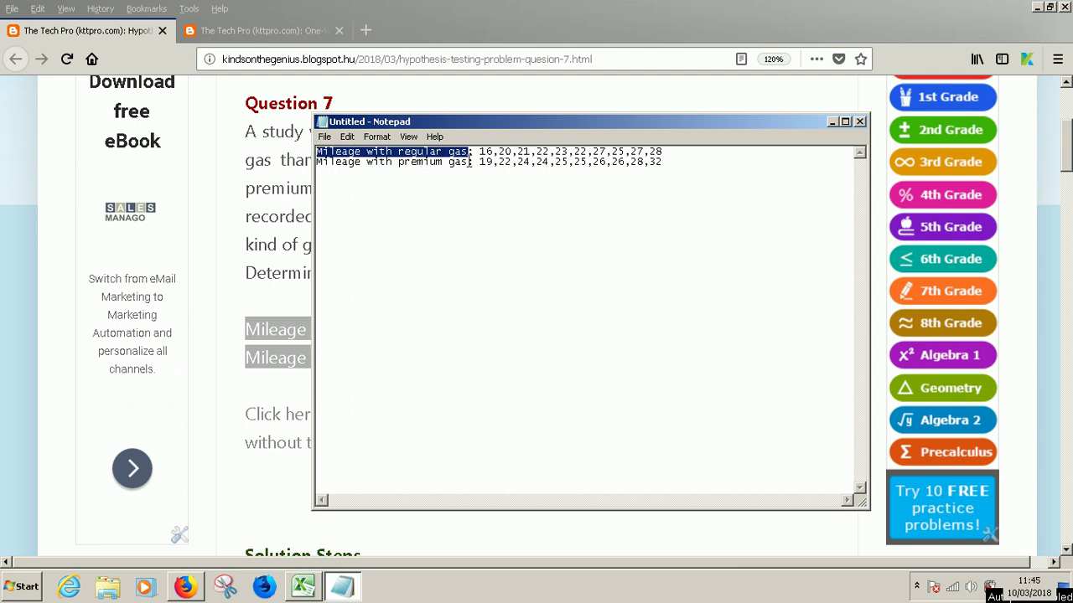
click(483, 151)
key(BackSpace)
key(BackSpace)
text(,)
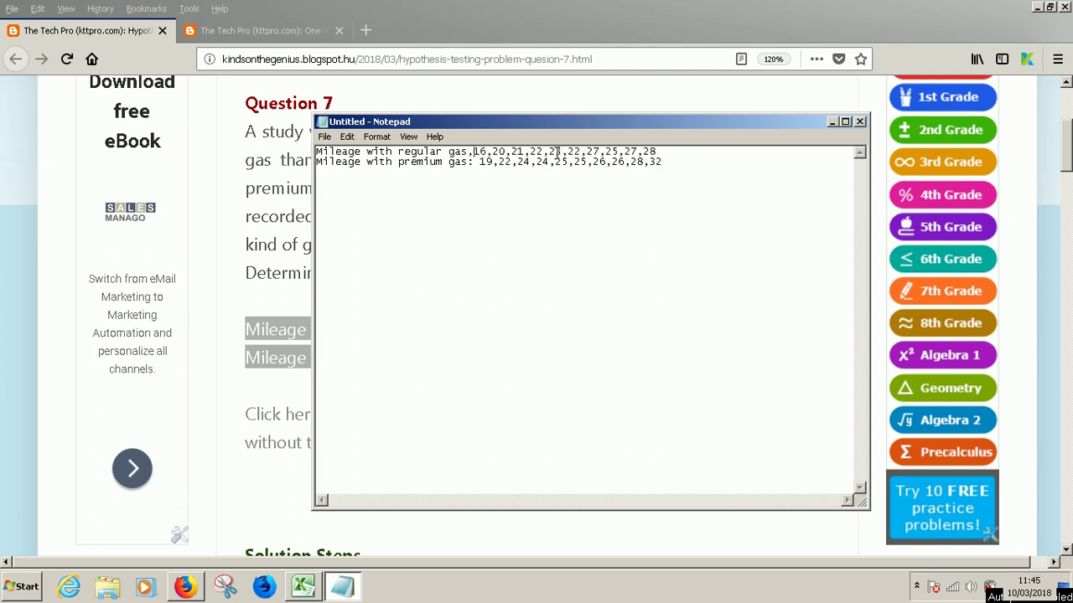
drag(480, 162, 468, 162)
text(,)
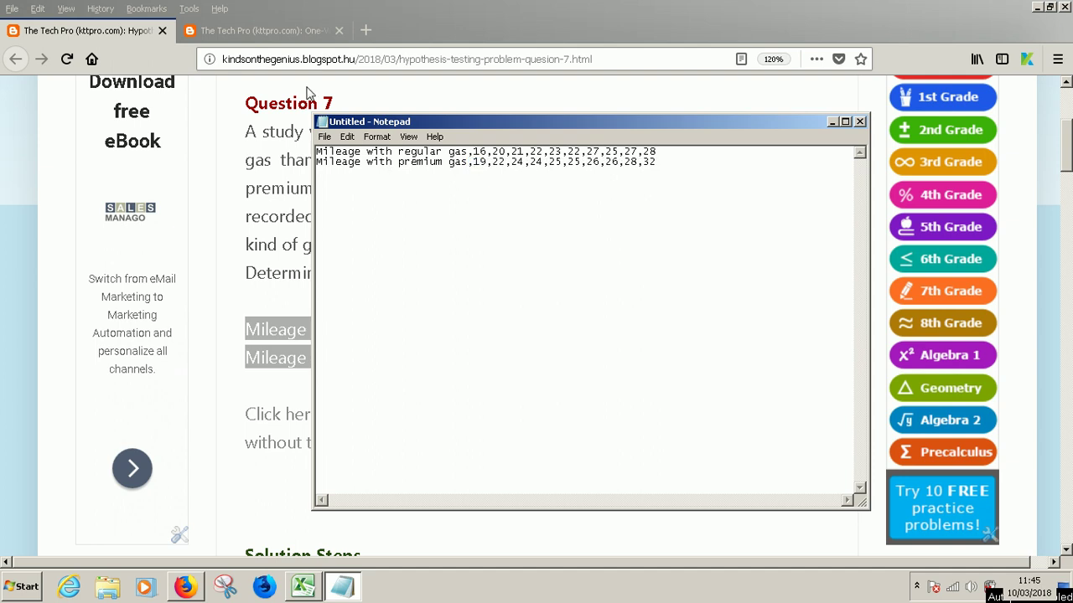
Save the text file to the Desktop as MyData.csv with the file type set to All Files
click(327, 140)
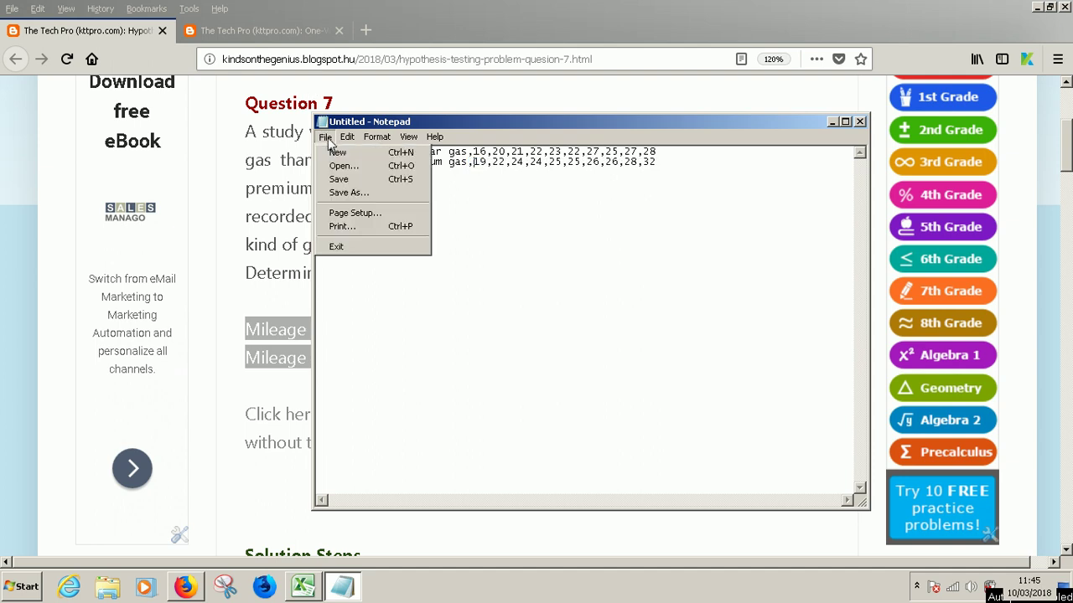
click(378, 181)
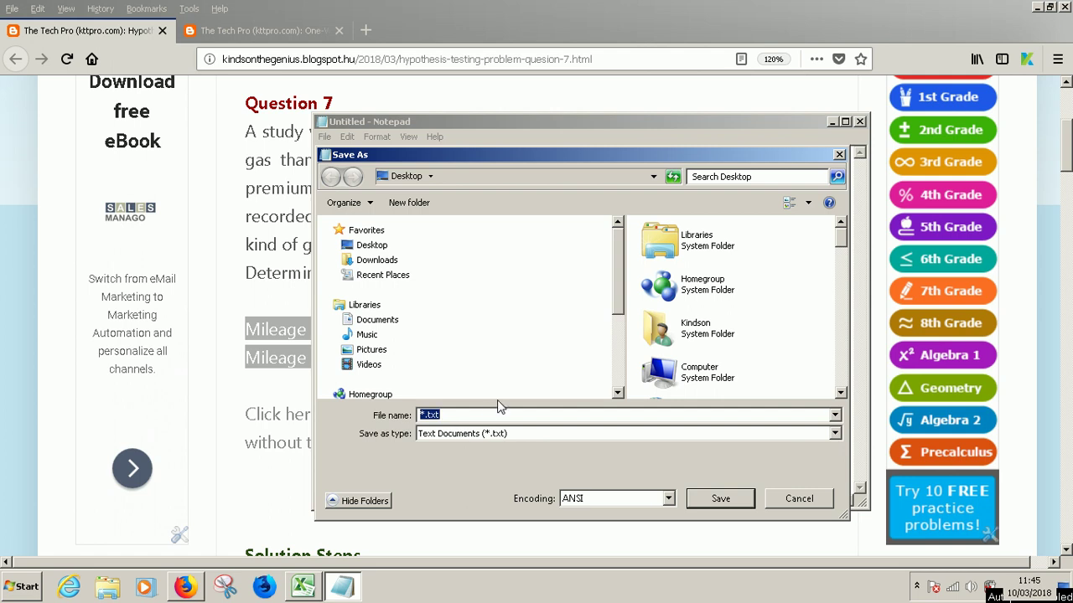
text(MyData.csv)
click(459, 436)
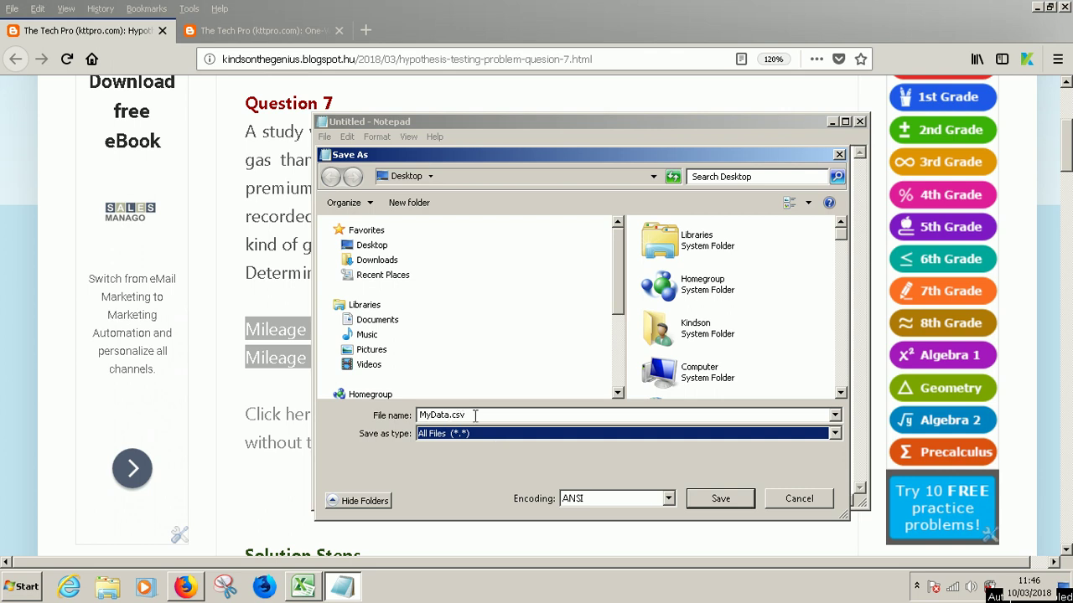
double_click(453, 415)
click(470, 414)
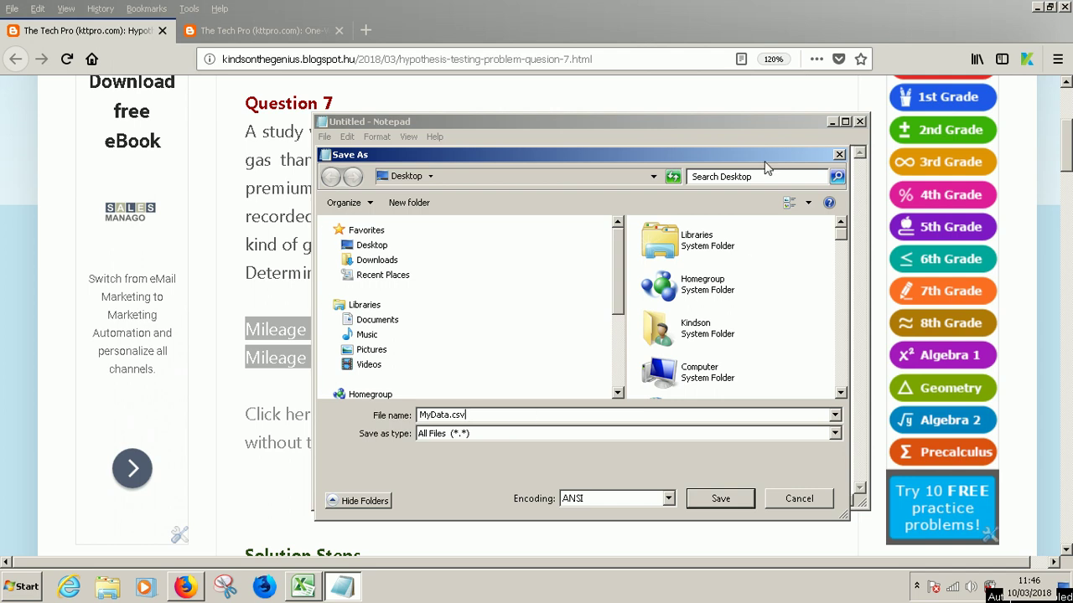
click(720, 498)
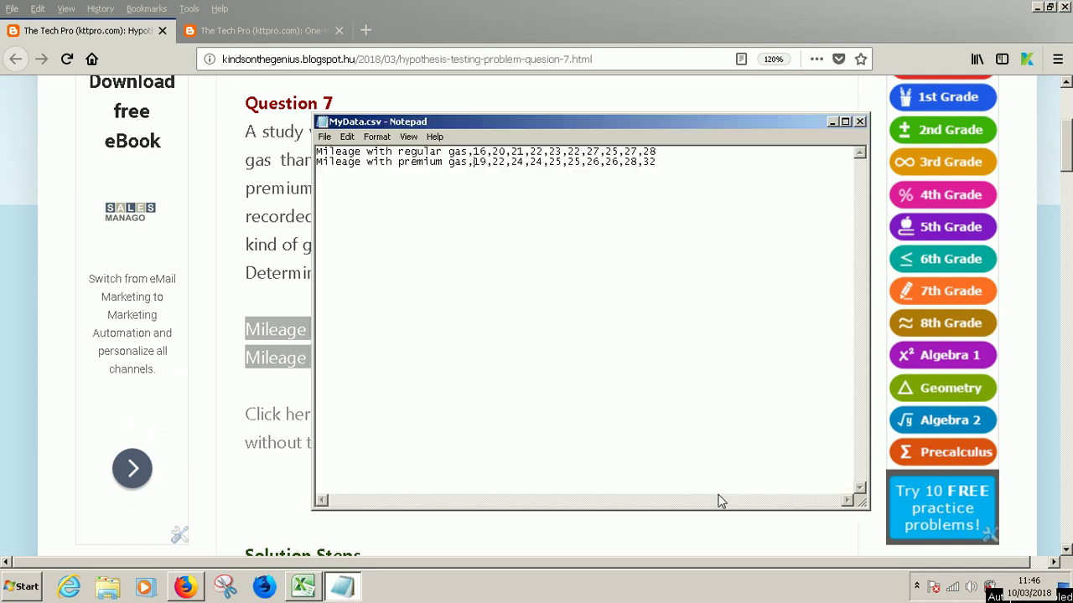
Close Notepad and open MyData.csv from the desktop in Excel
click(859, 121)
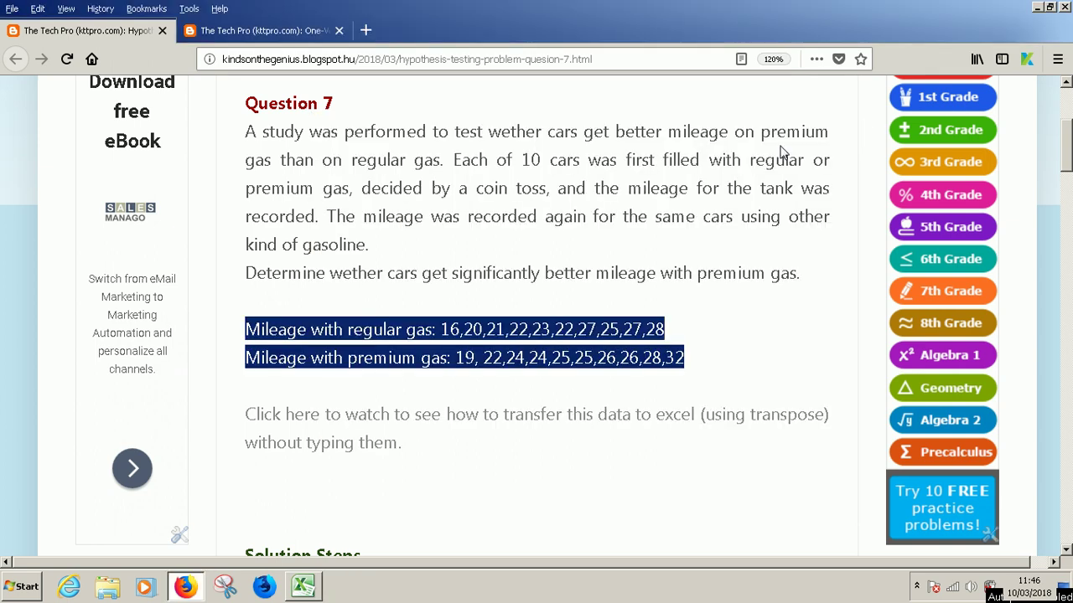
key(super+d)
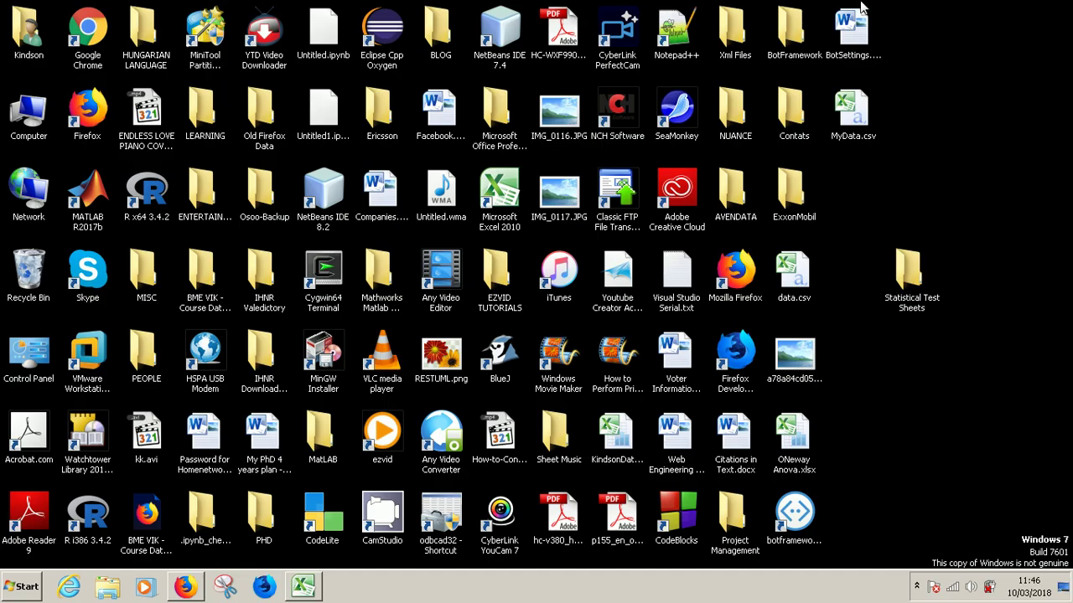
click(855, 118)
double_click(853, 115)
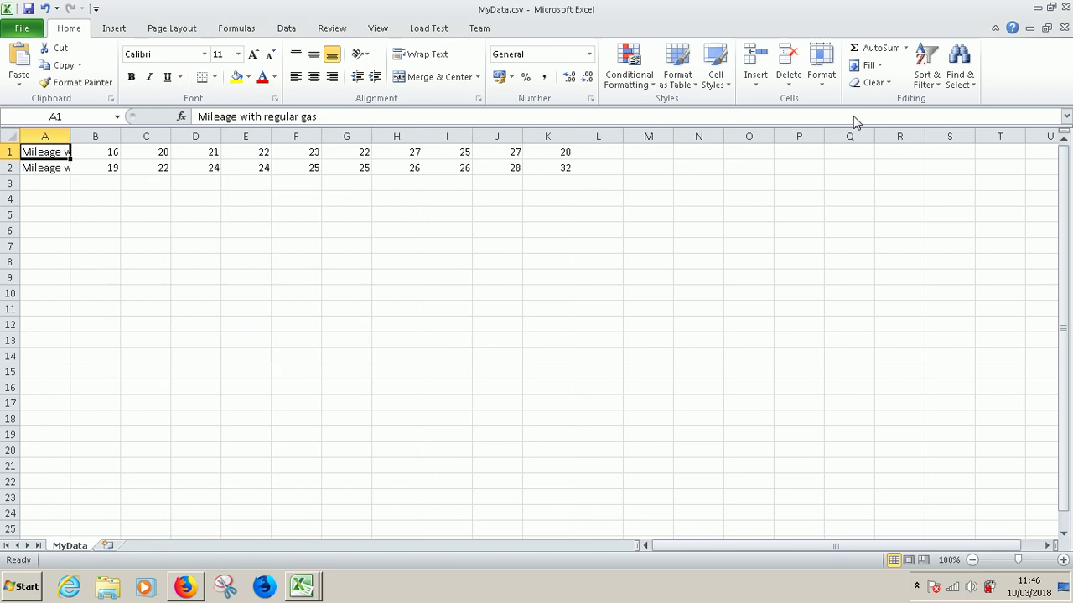
Widen column A to fit both mileage labels and narrow the number columns
click(174, 198)
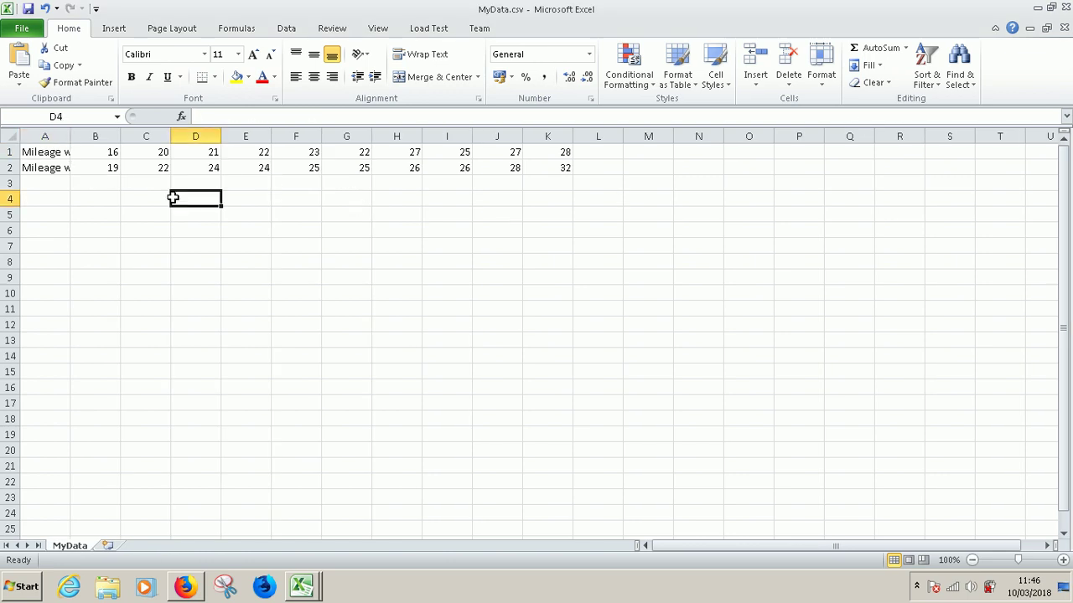
drag(70, 136, 207, 136)
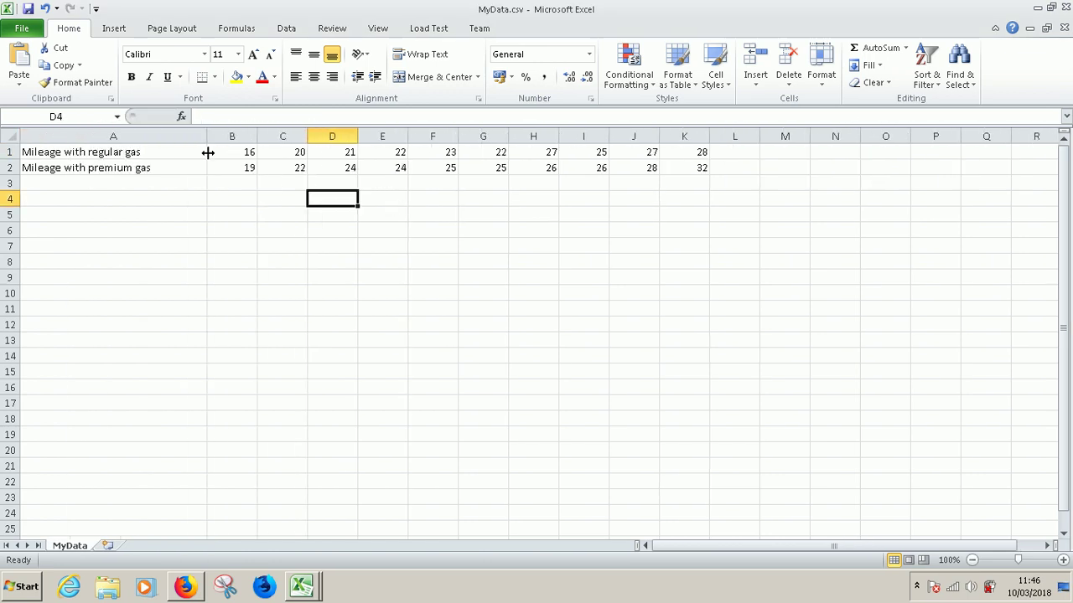
click(315, 231)
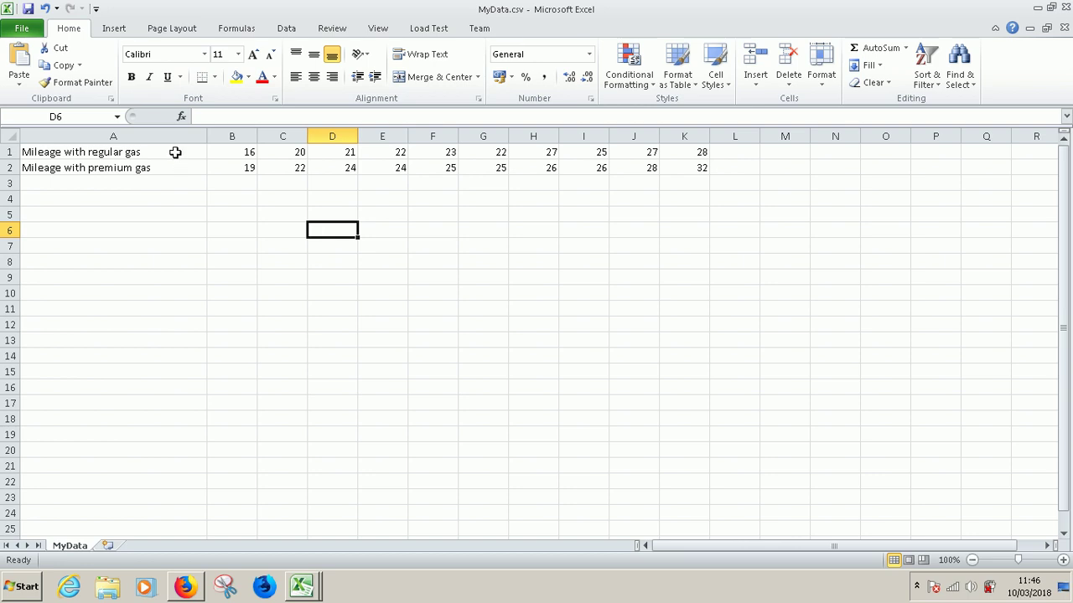
drag(206, 136, 189, 136)
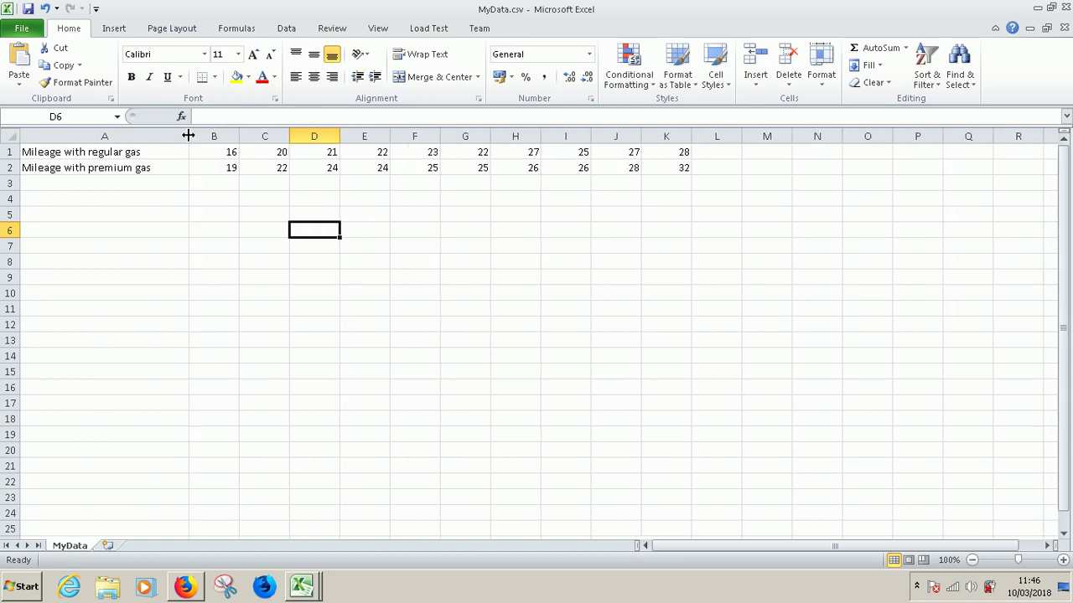
click(13, 140)
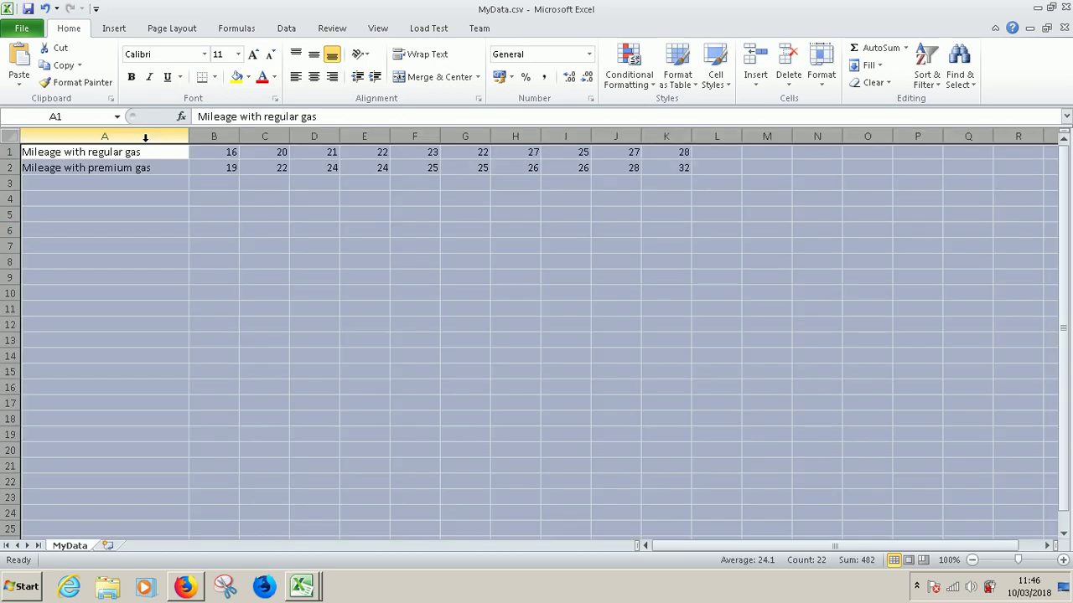
drag(189, 136, 157, 137)
click(52, 147)
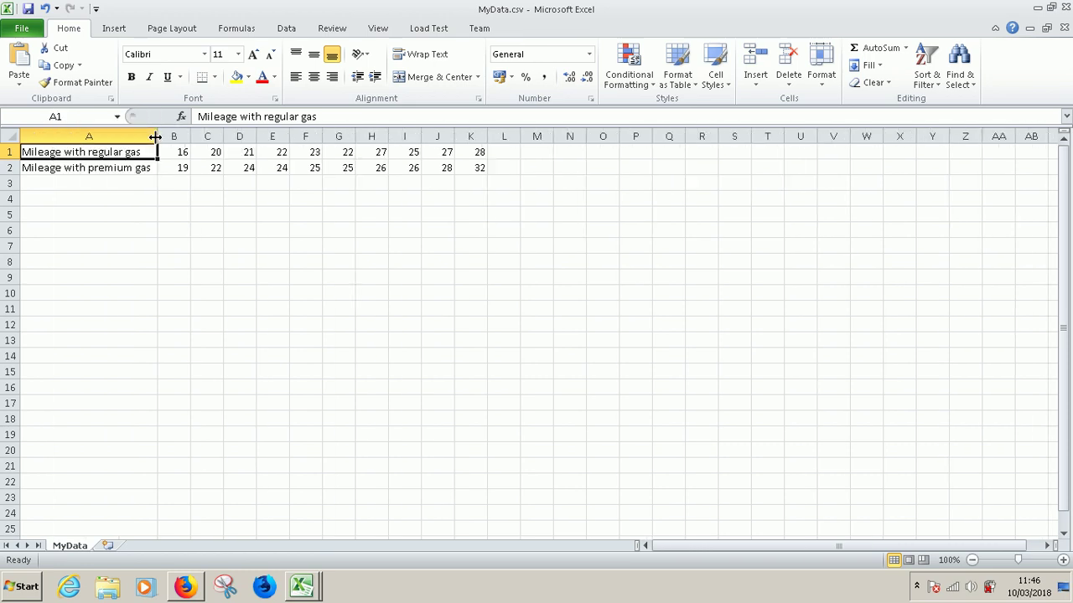
click(227, 342)
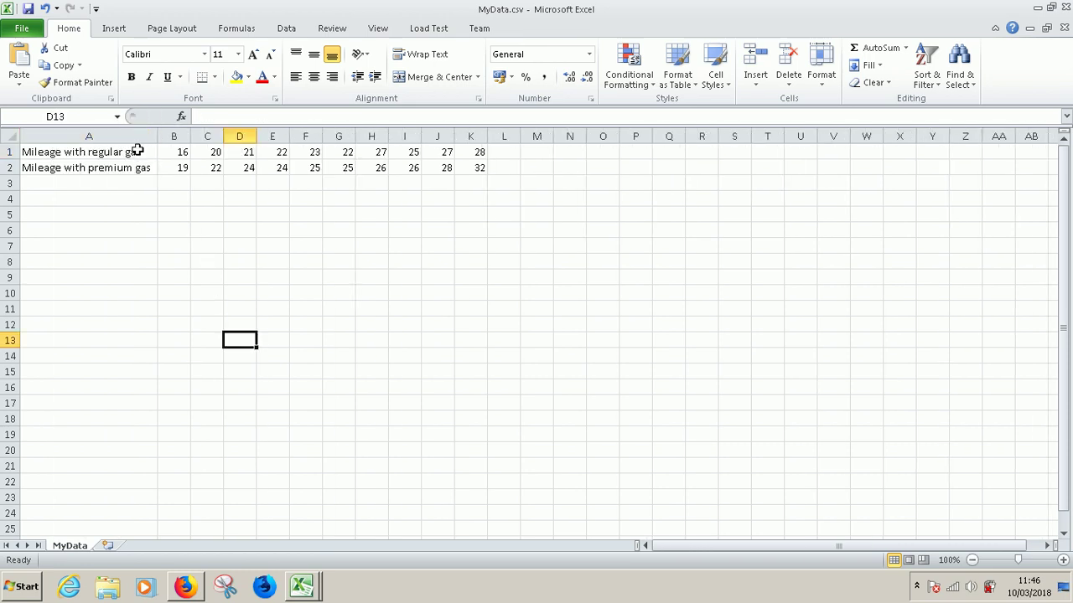
Copy the mileage data in A1:K2 and paste it transposed starting at cell B5
drag(138, 151, 470, 168)
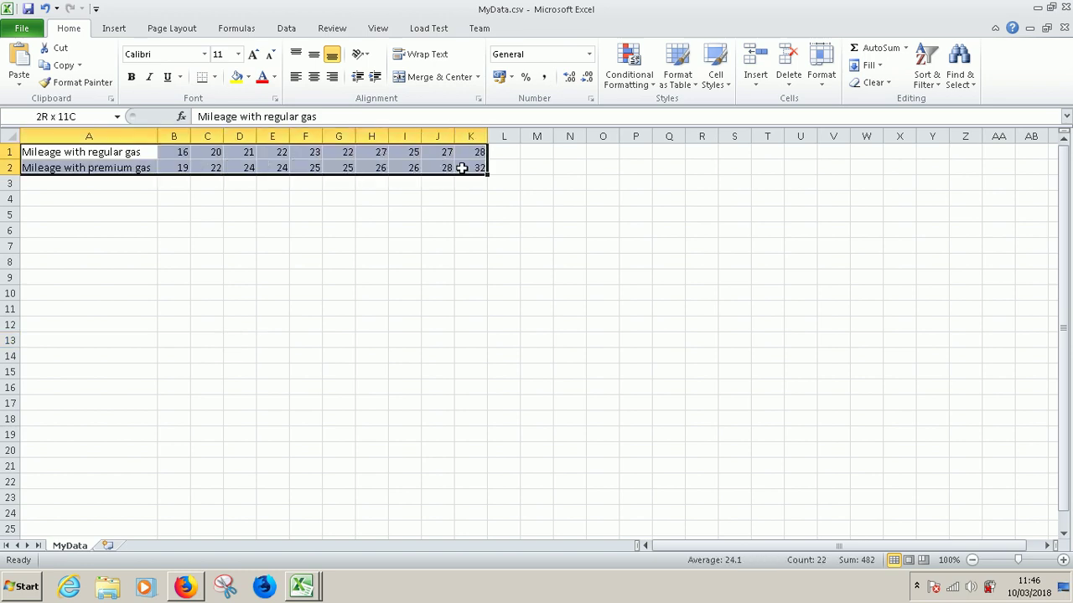
click(62, 66)
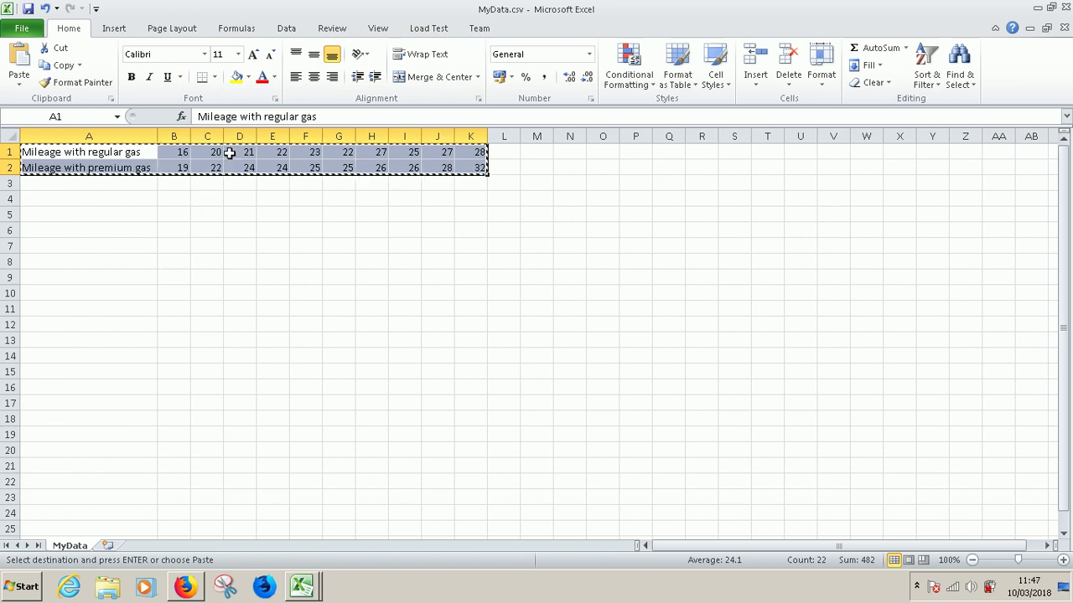
click(172, 214)
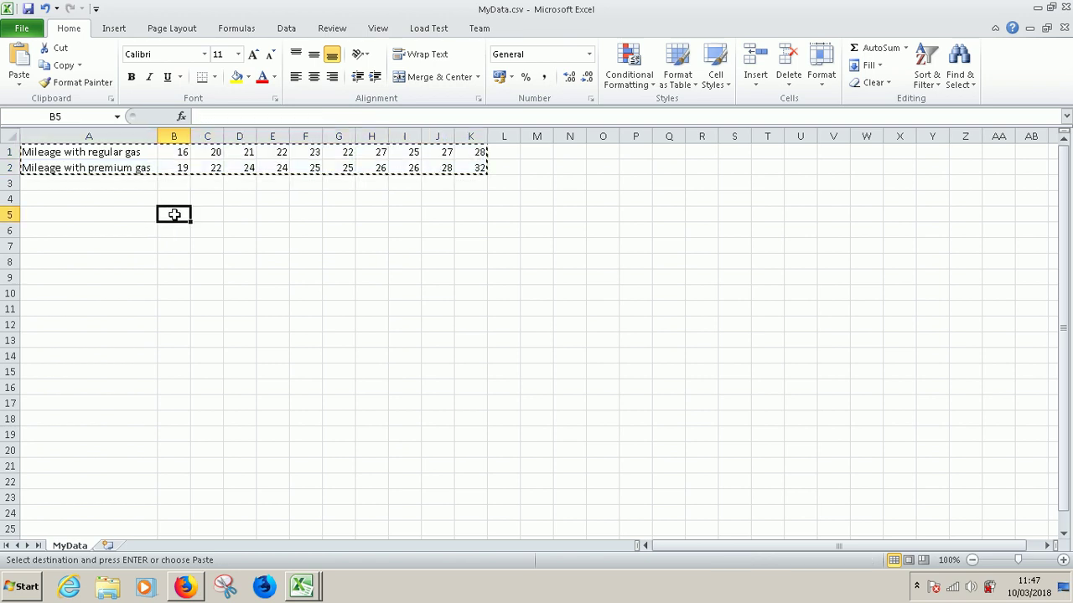
click(20, 86)
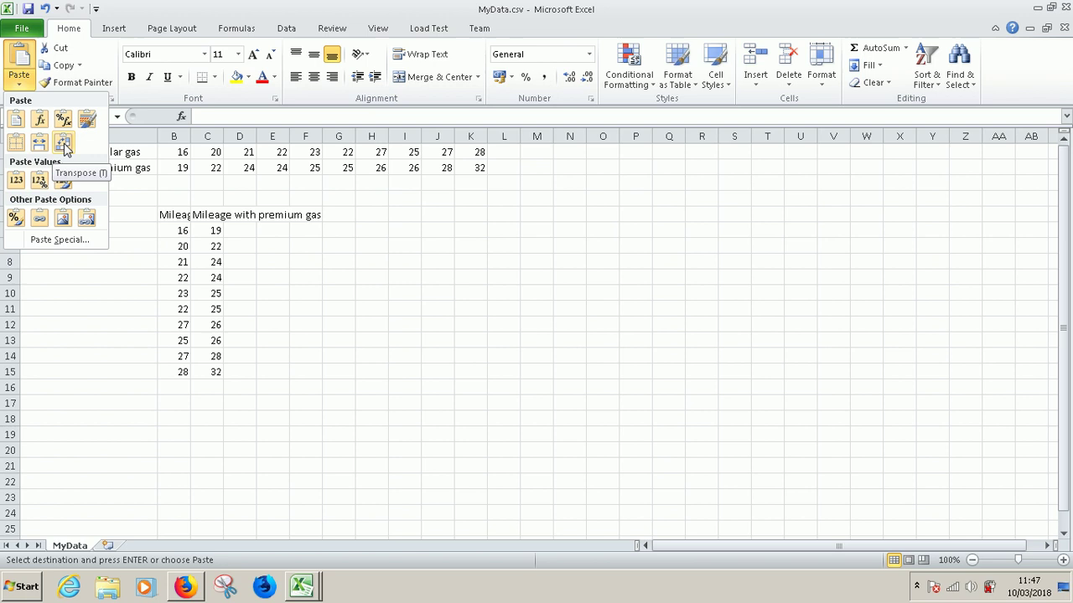
click(66, 148)
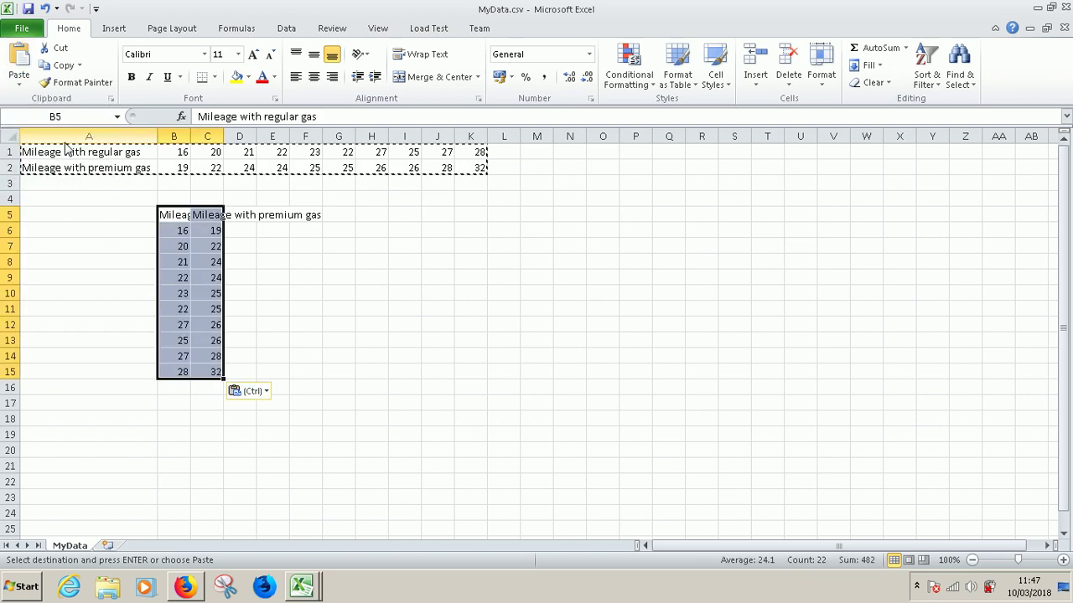
click(436, 420)
key(Escape)
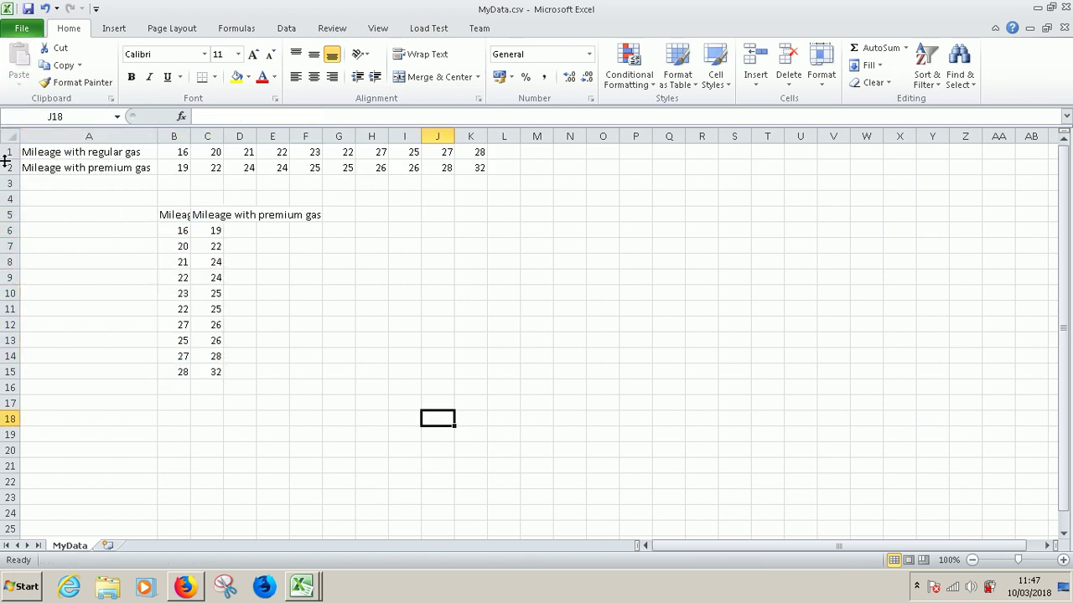
Delete rows 1 and 2 containing the original horizontal mileage data
drag(7, 152, 10, 168)
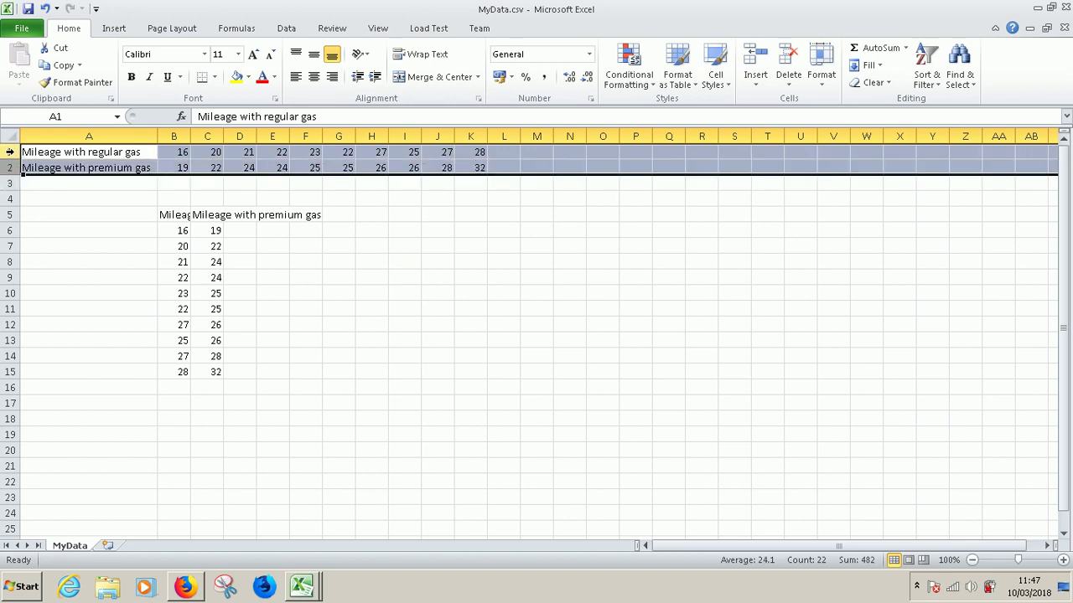
right_click(10, 151)
click(68, 274)
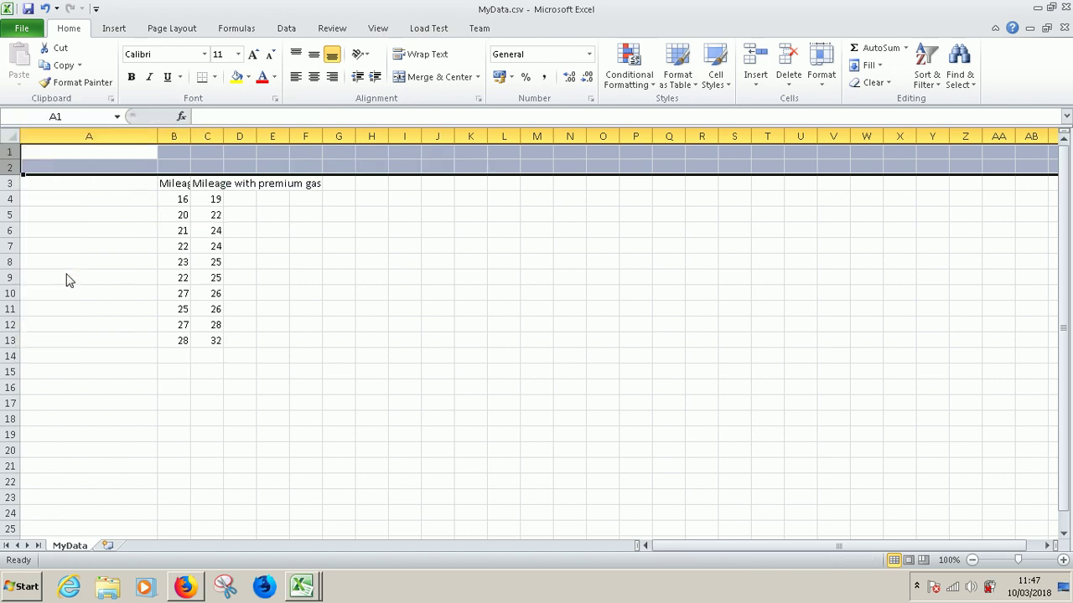
Widen columns B and C to fit their headings and centre the contents of the transposed mileage table
click(209, 229)
drag(223, 137, 349, 137)
drag(188, 132, 309, 152)
drag(258, 183, 438, 337)
click(314, 76)
click(394, 326)
Apply a thick box border around the mileage table in B3:C13
drag(230, 184, 363, 338)
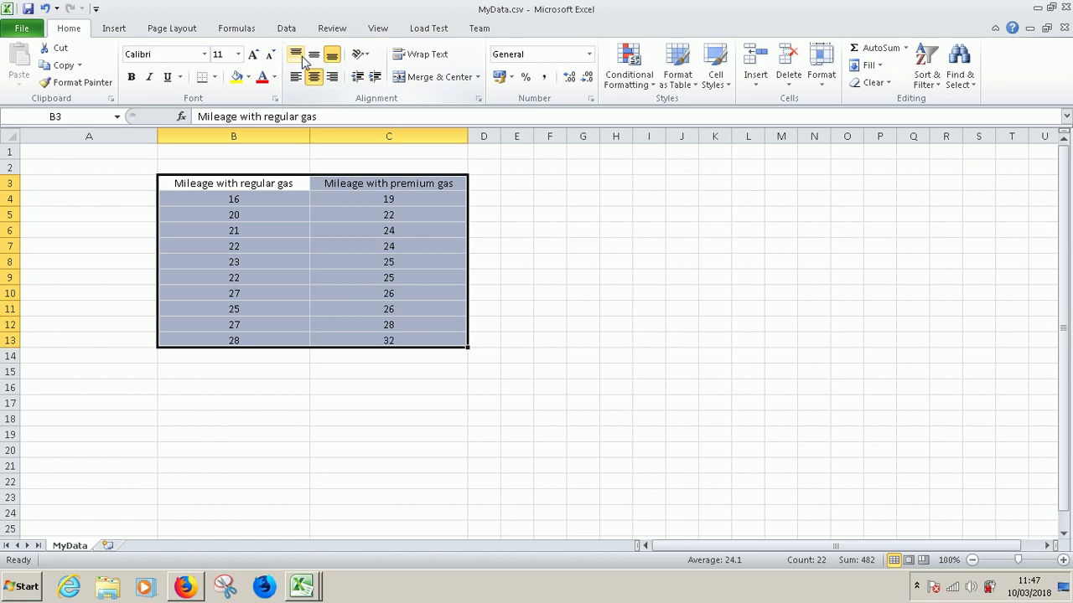
click(215, 76)
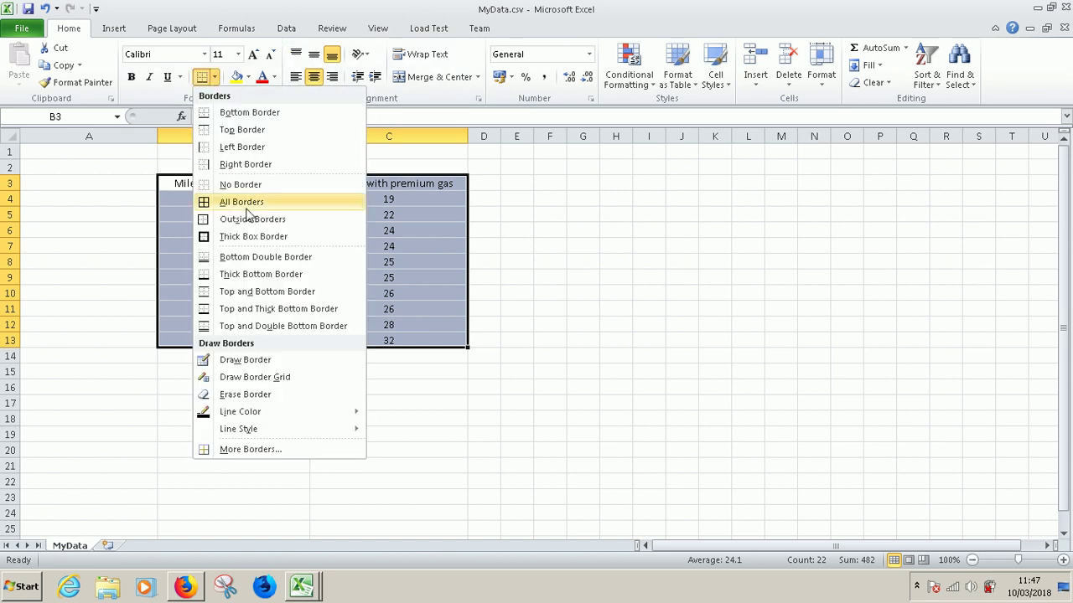
click(253, 238)
click(390, 309)
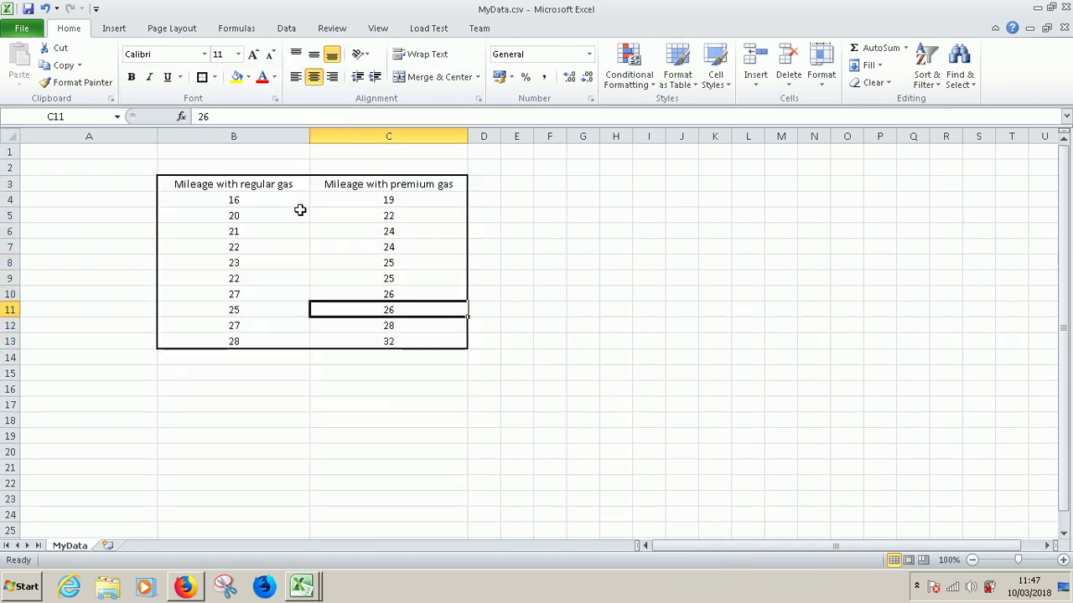
drag(282, 184, 377, 180)
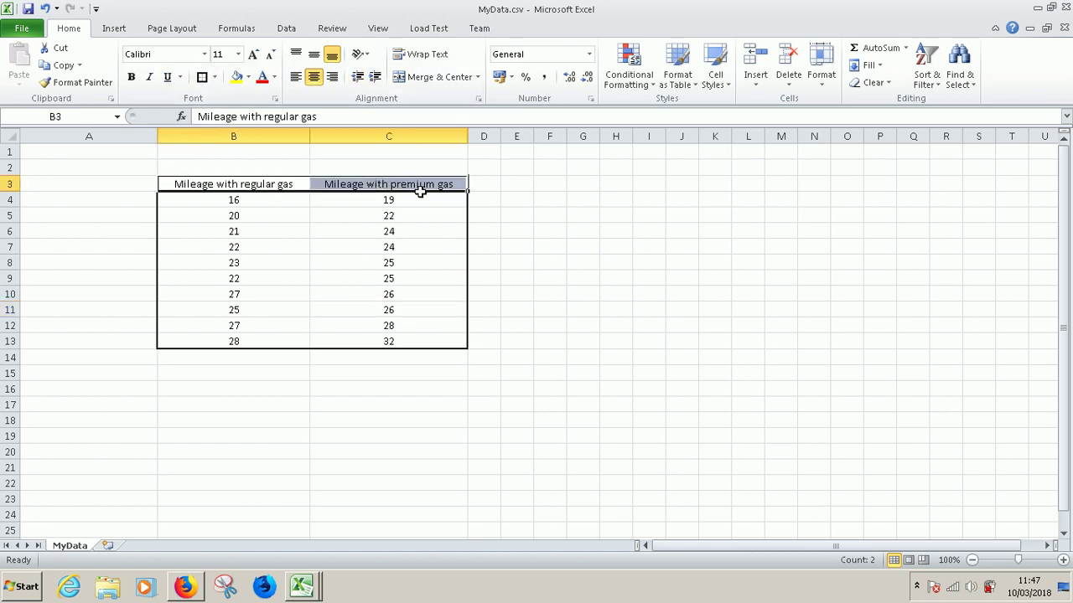
Switch to Firefox, look through the Question 7 solution steps, and show the Question 11 ANOVA page
click(198, 586)
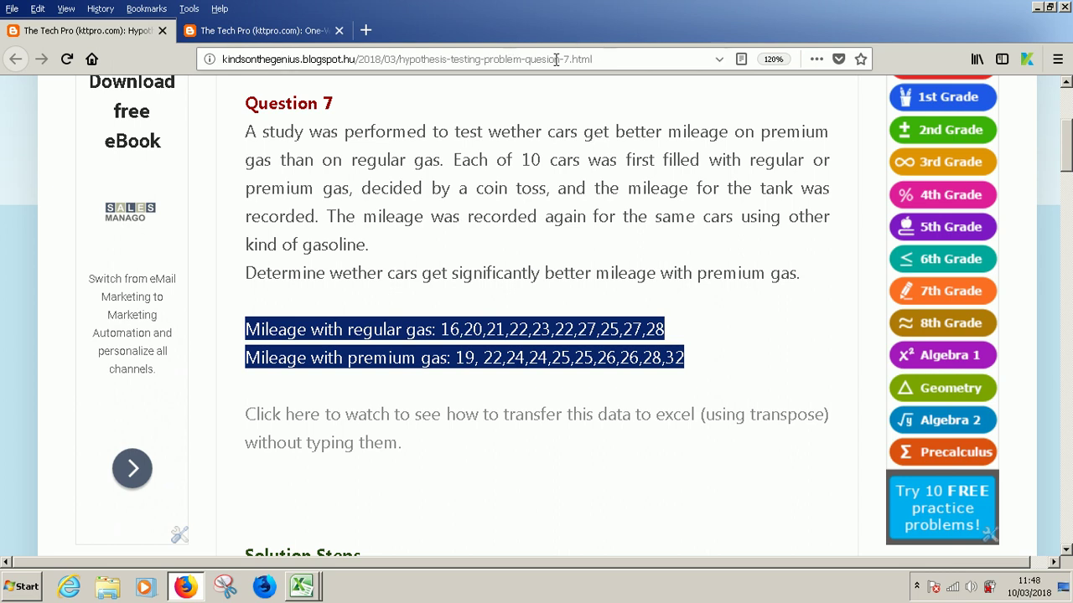
scroll(704, 250, down, 10)
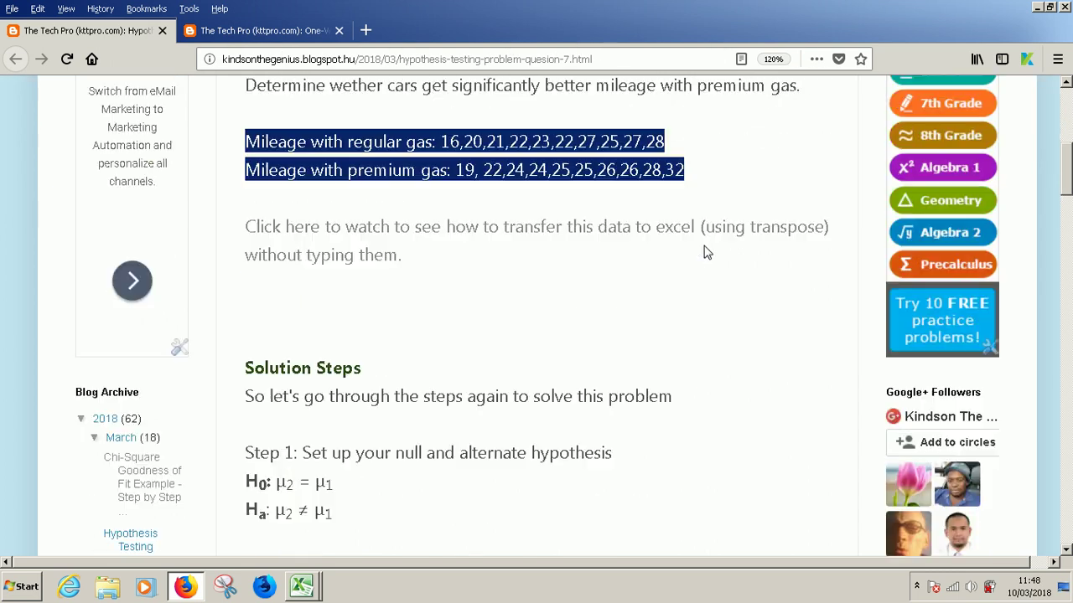
scroll(704, 249, down, 4)
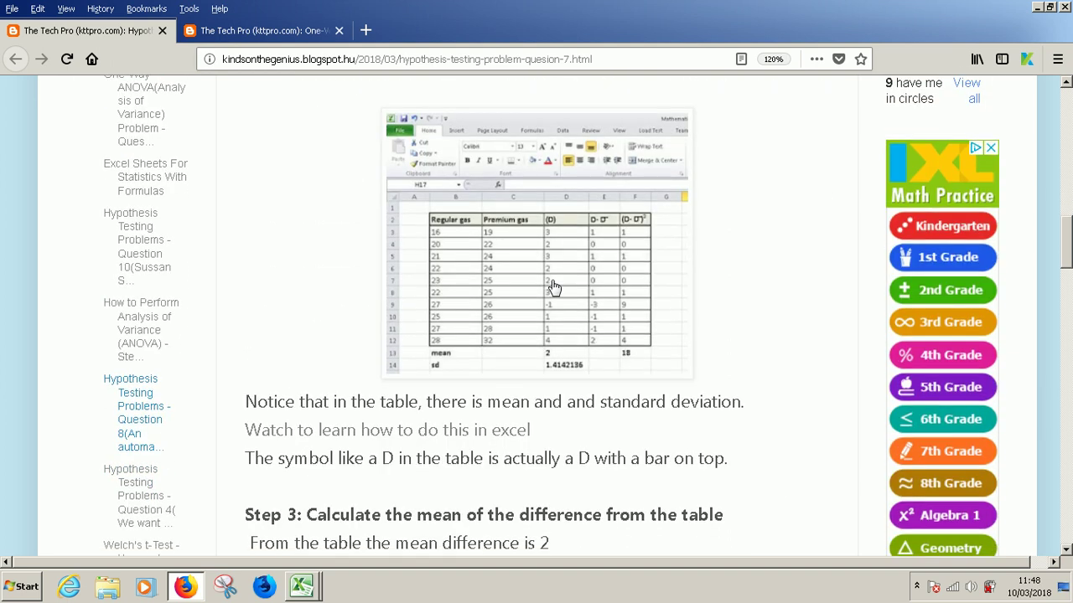
scroll(425, 301, down, 4)
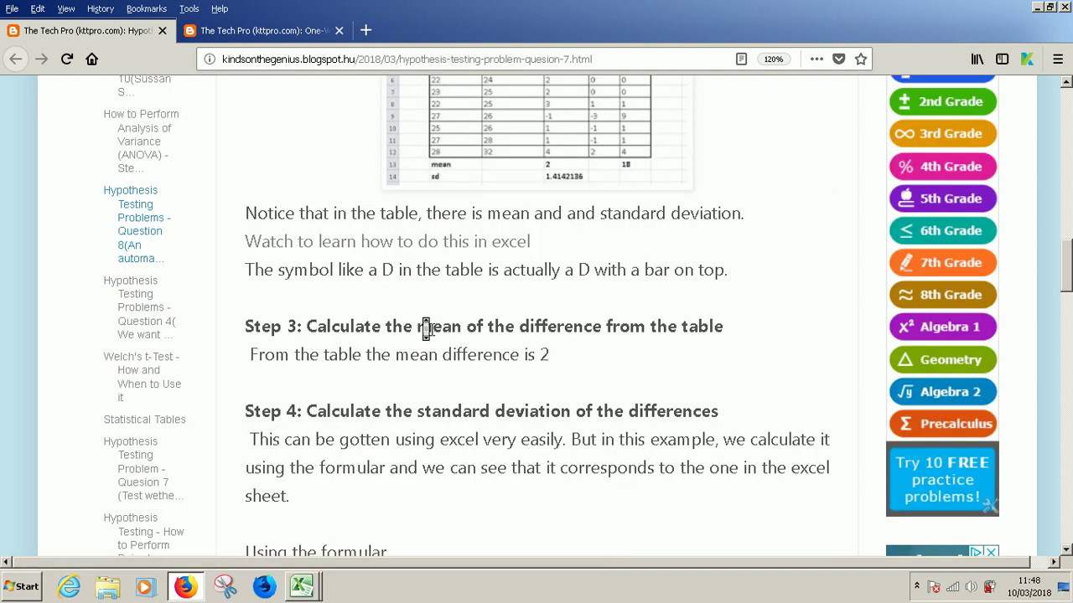
scroll(429, 329, down, 6)
scroll(432, 330, up, 15)
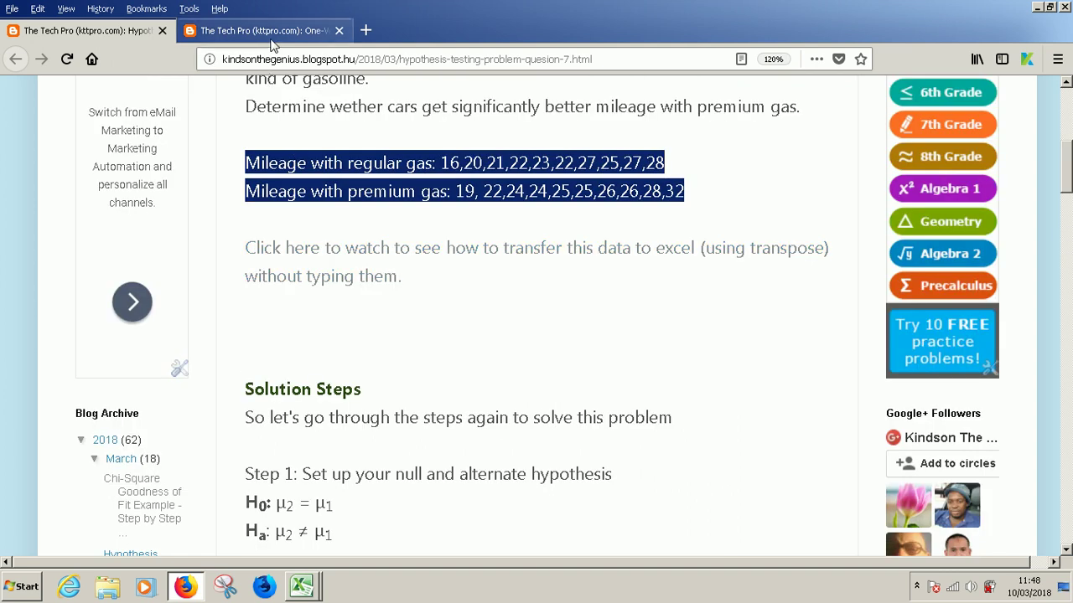
click(288, 33)
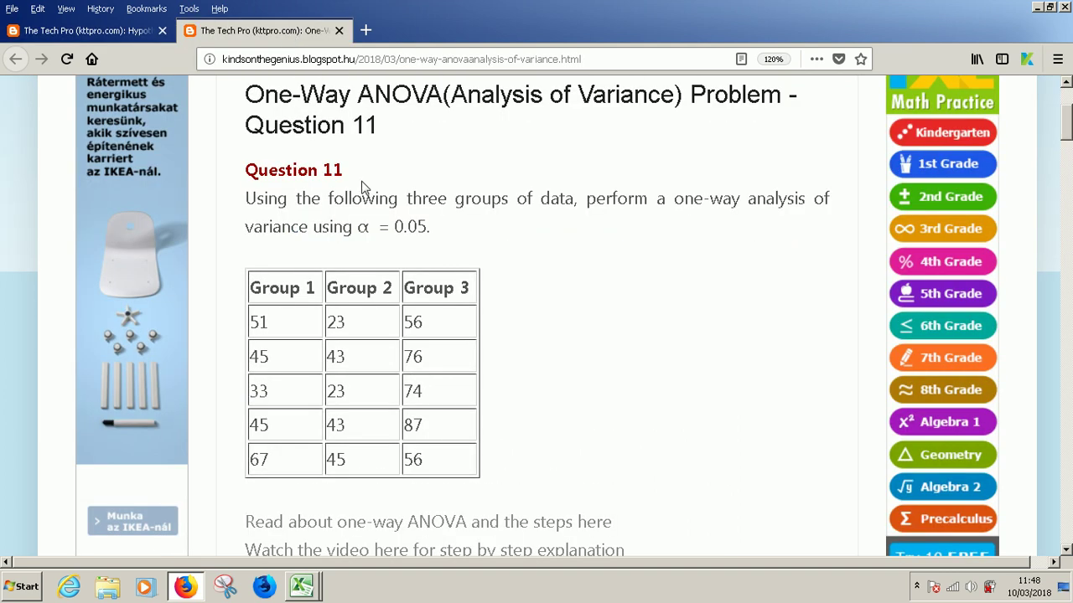